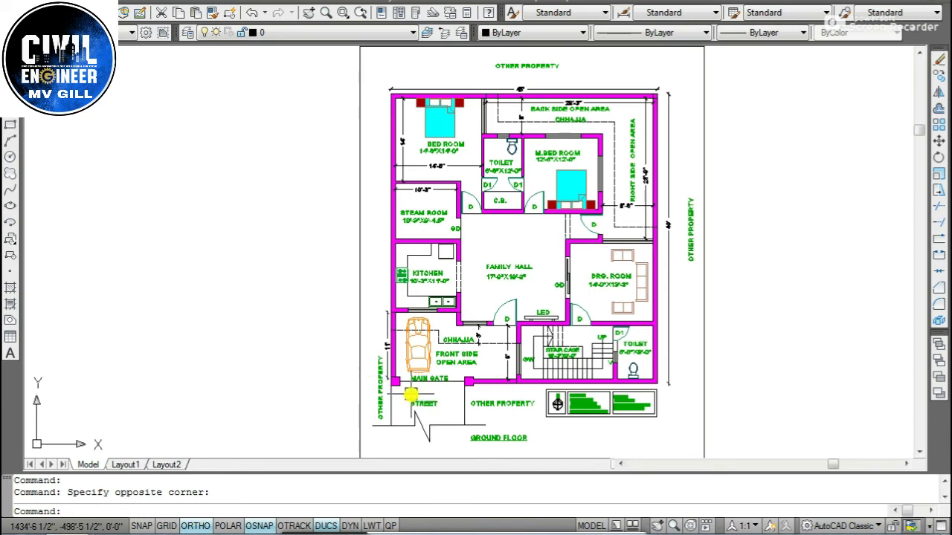
- Select the main gate line and the 11' and 9' dimensions, then cancel without changes
scroll(443, 392, "up", 3)
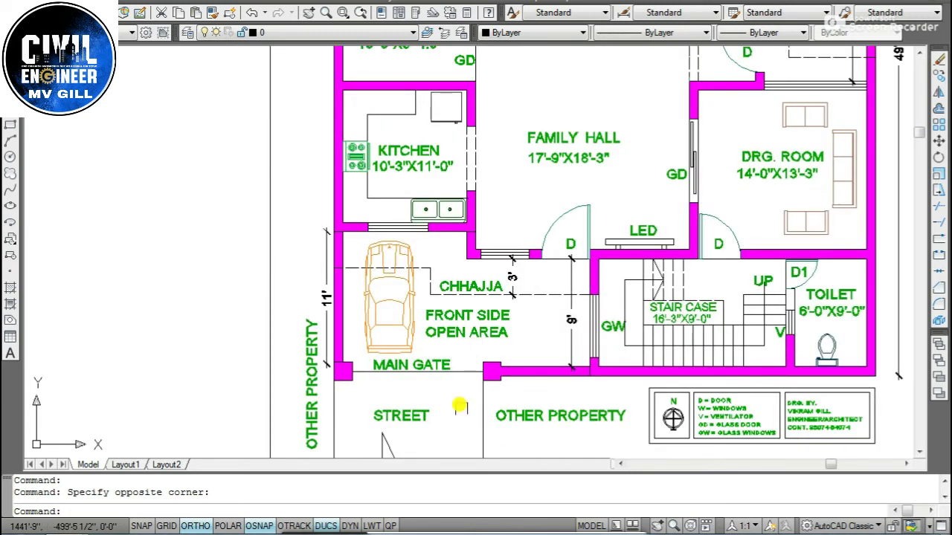
left_click(459, 378)
left_click(456, 371)
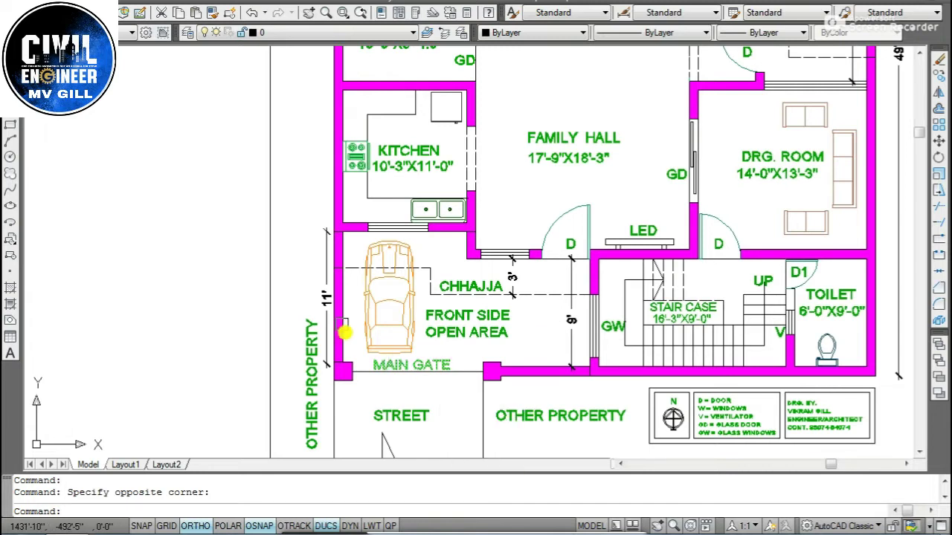
left_click(330, 328)
key("Escape")
left_click(571, 297)
left_click(571, 320)
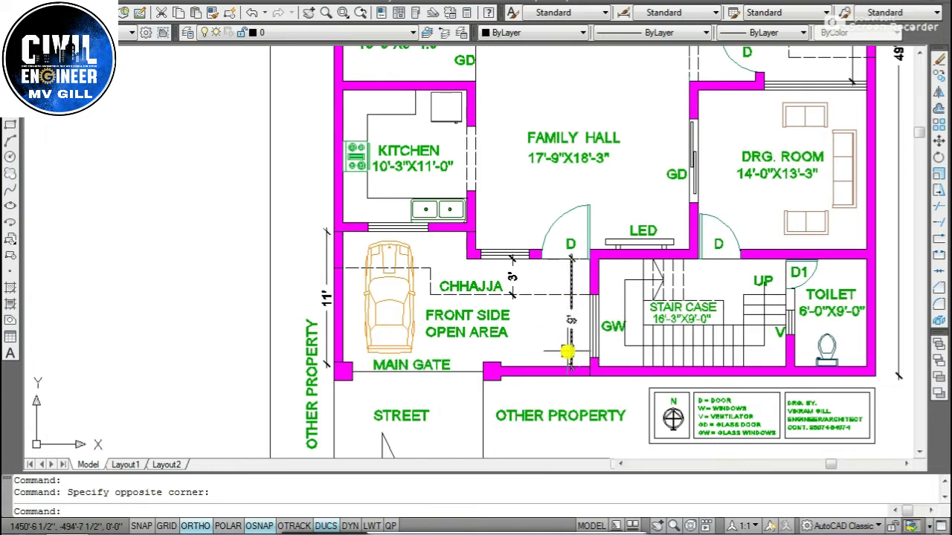
key("Escape")
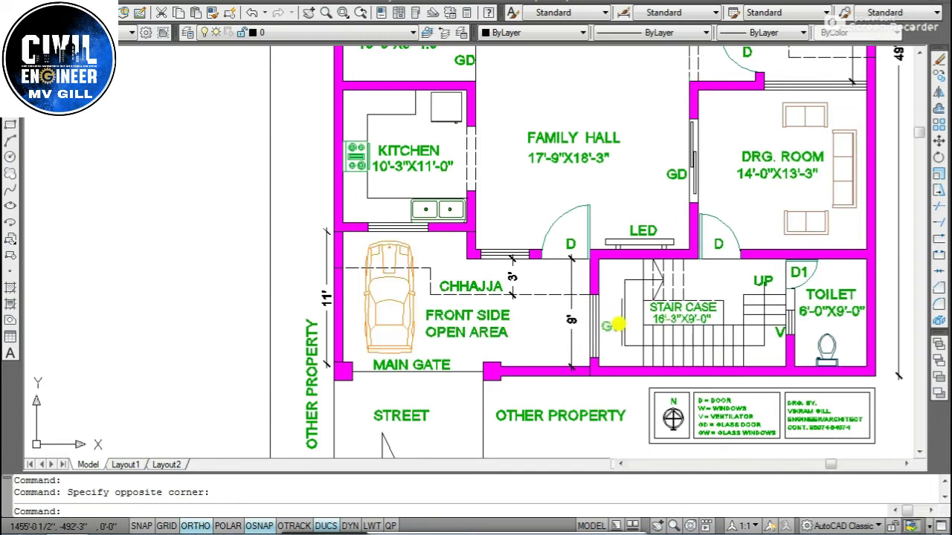
- Zoom in and out around the plan to review the open areas and staircase
scroll(550, 305, "down", 2)
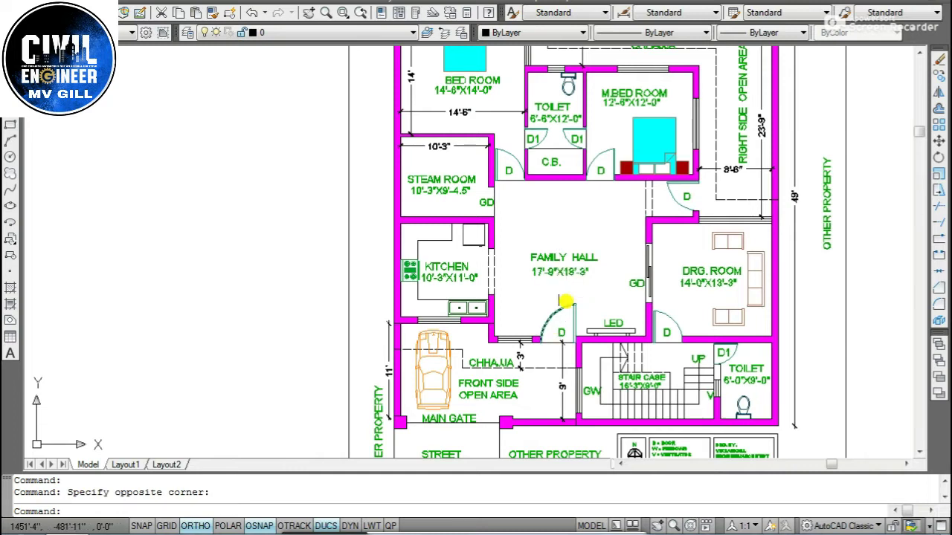
scroll(531, 266, "up", 3)
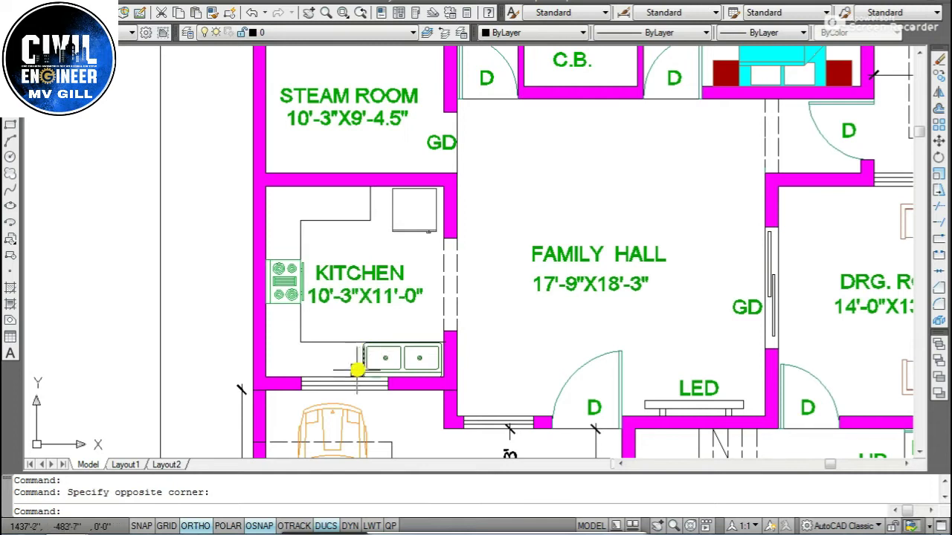
scroll(351, 386, "up", 1)
scroll(350, 402, "down", 3)
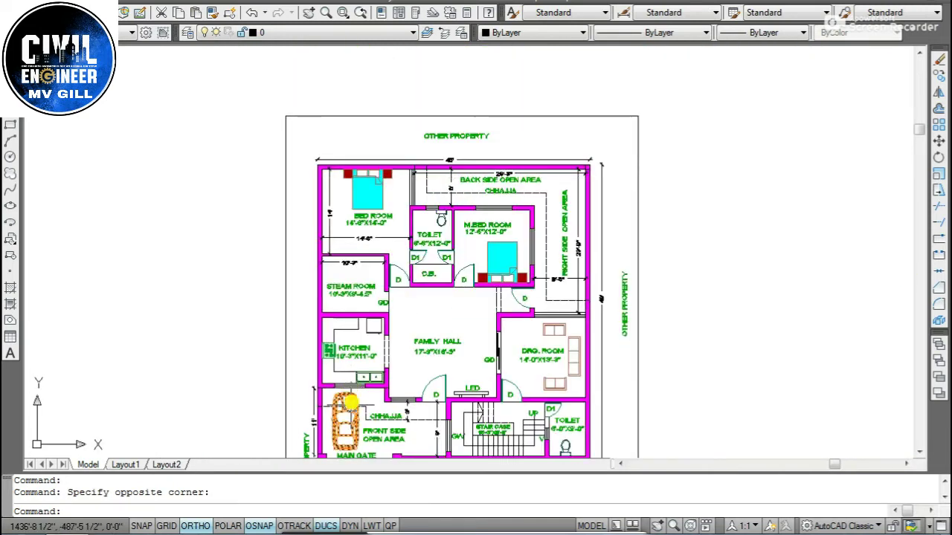
scroll(348, 405, "up", 2)
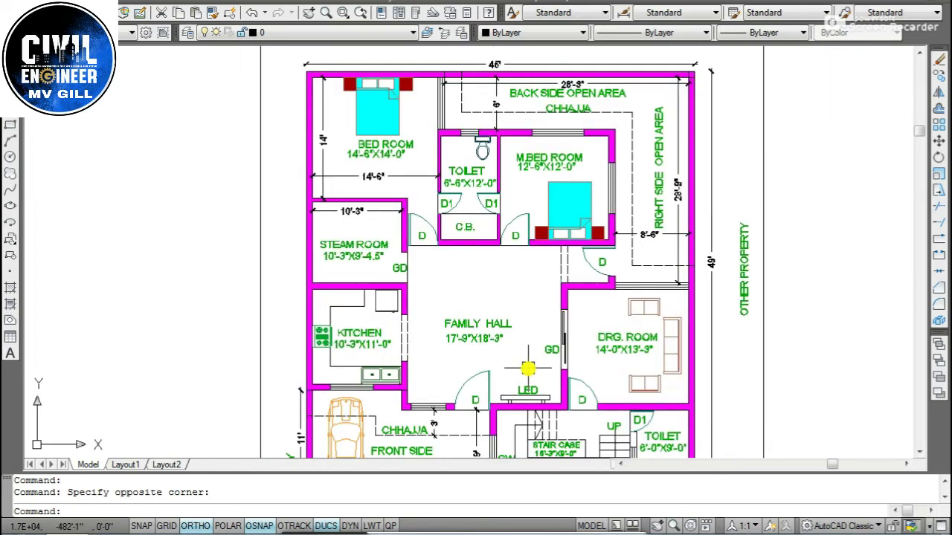
scroll(528, 368, "up", 2)
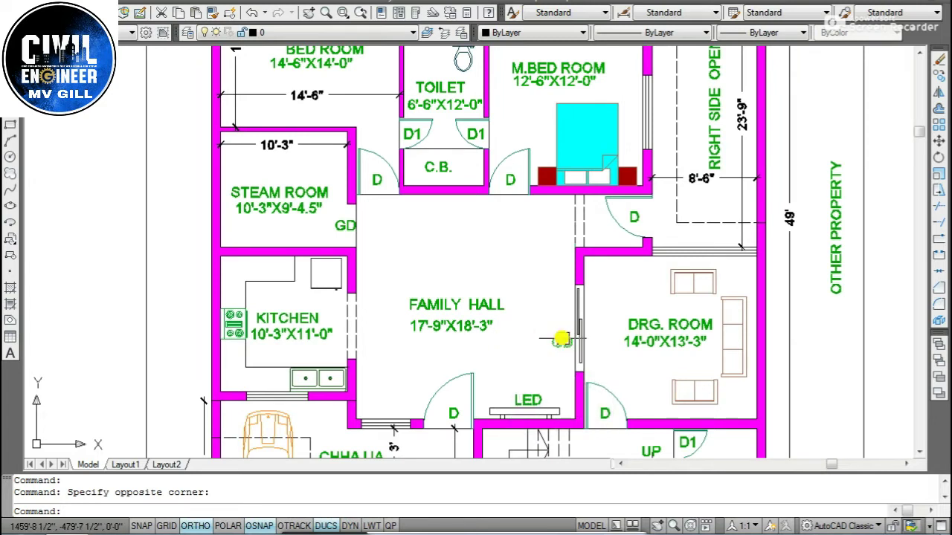
scroll(607, 374, "up", 1)
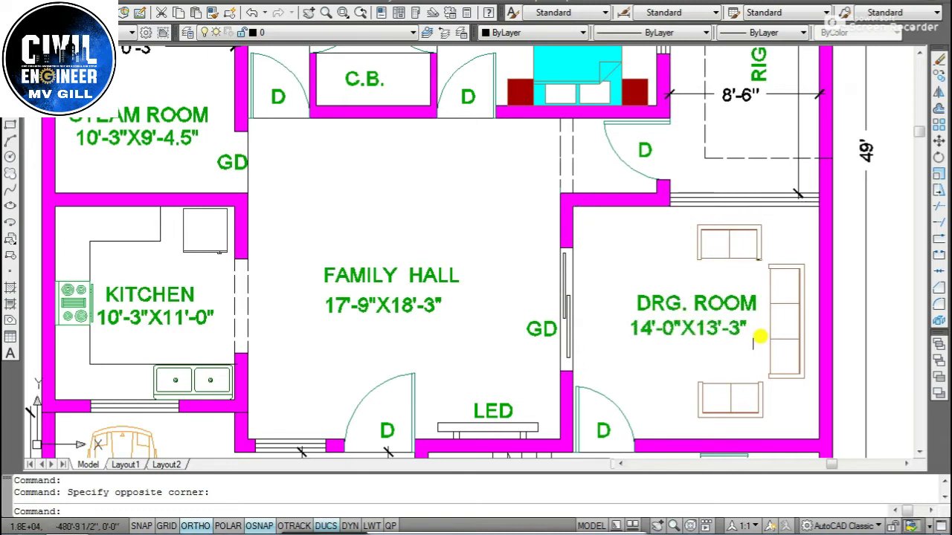
scroll(672, 334, "down", 5)
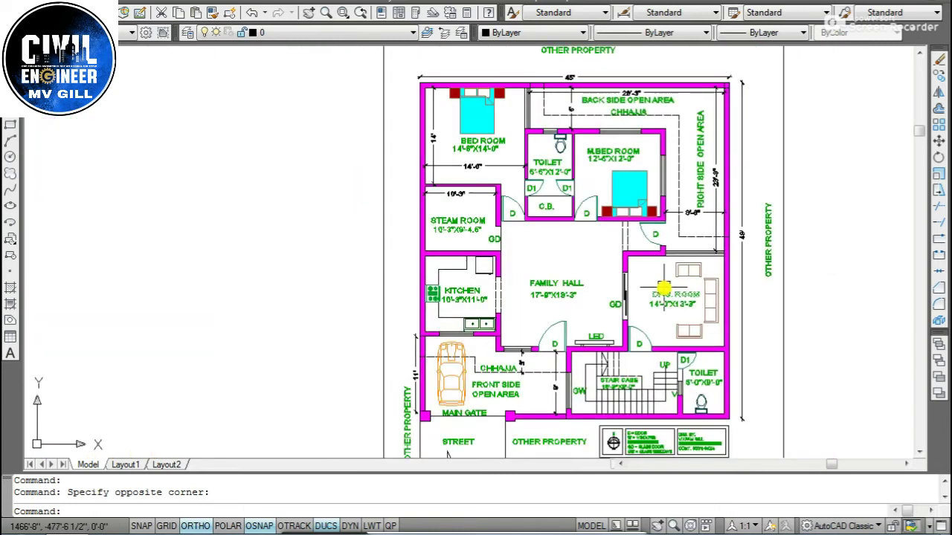
scroll(610, 355, "up", 3)
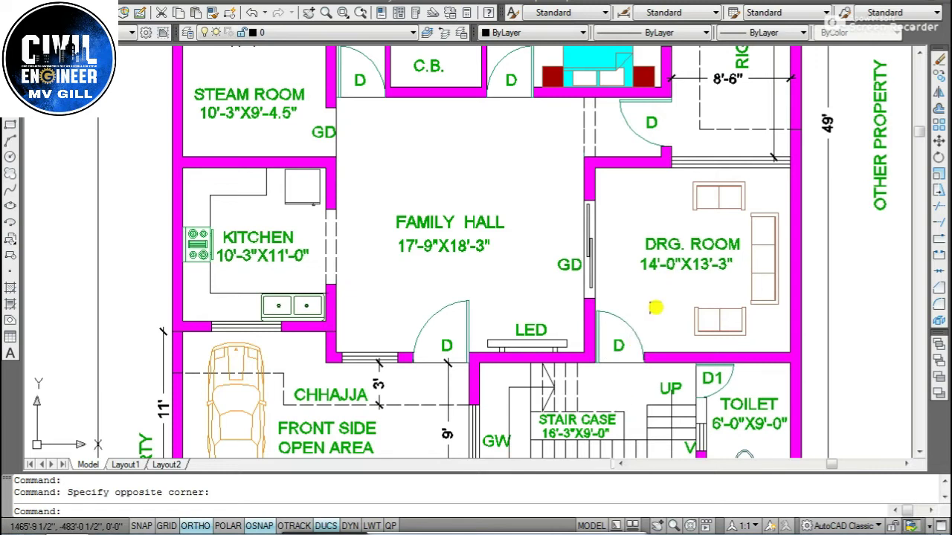
scroll(622, 333, "up", 1)
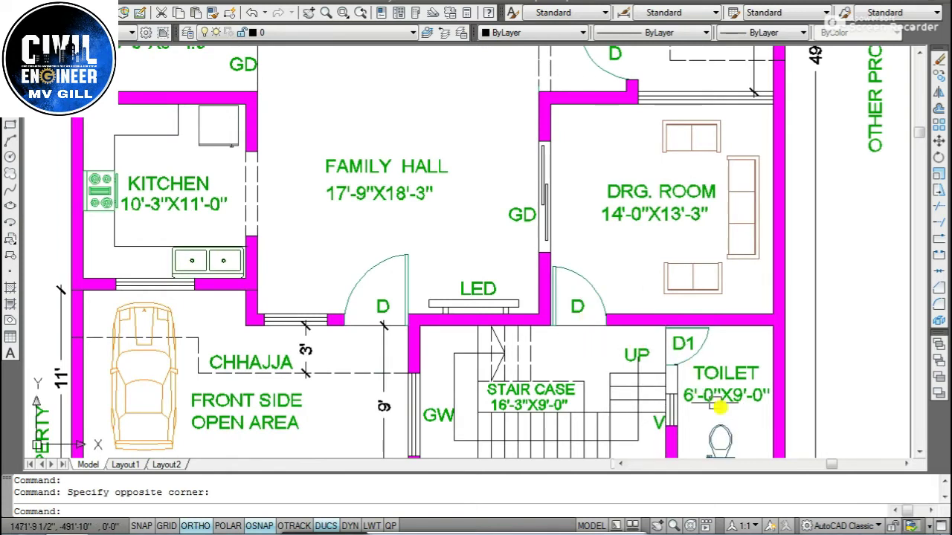
scroll(662, 327, "down", 4)
scroll(711, 369, "up", 3)
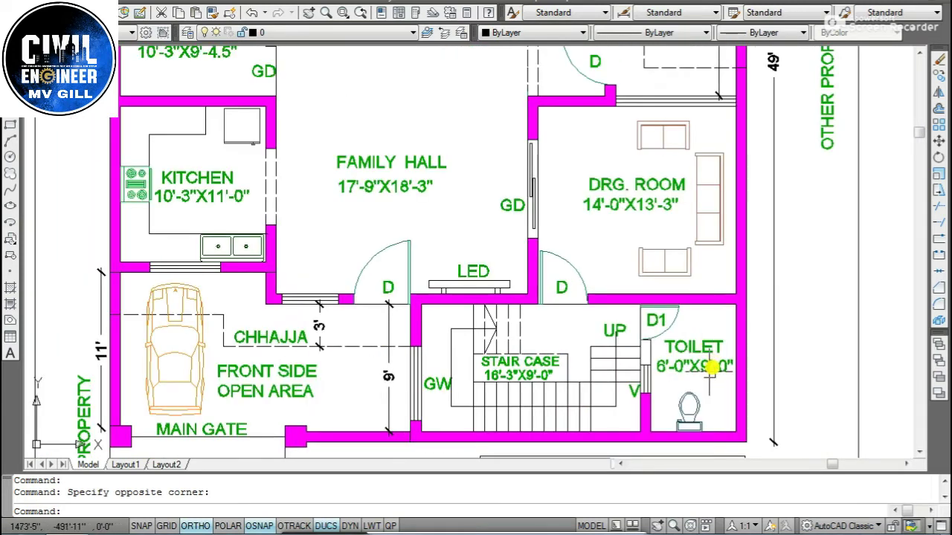
scroll(673, 402, "up", 3)
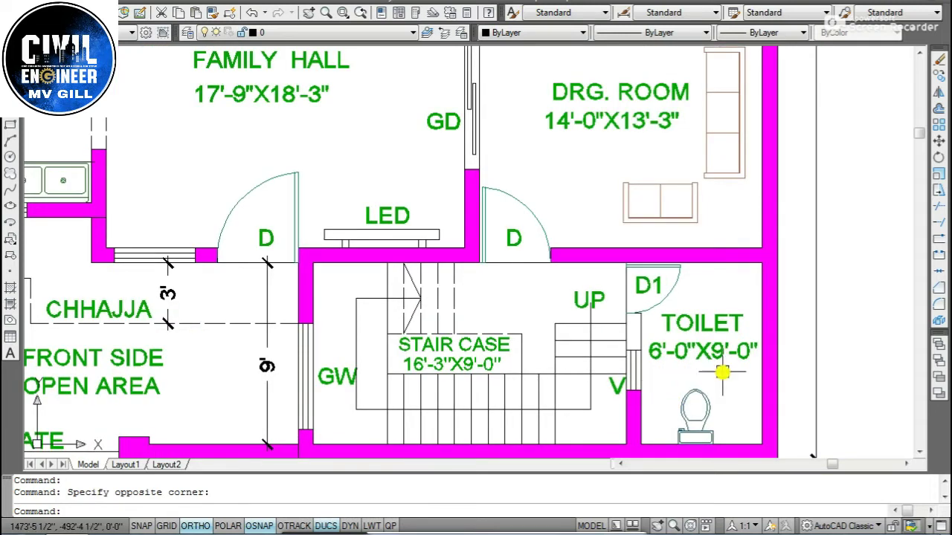
scroll(713, 383, "down", 5)
scroll(707, 389, "up", 8)
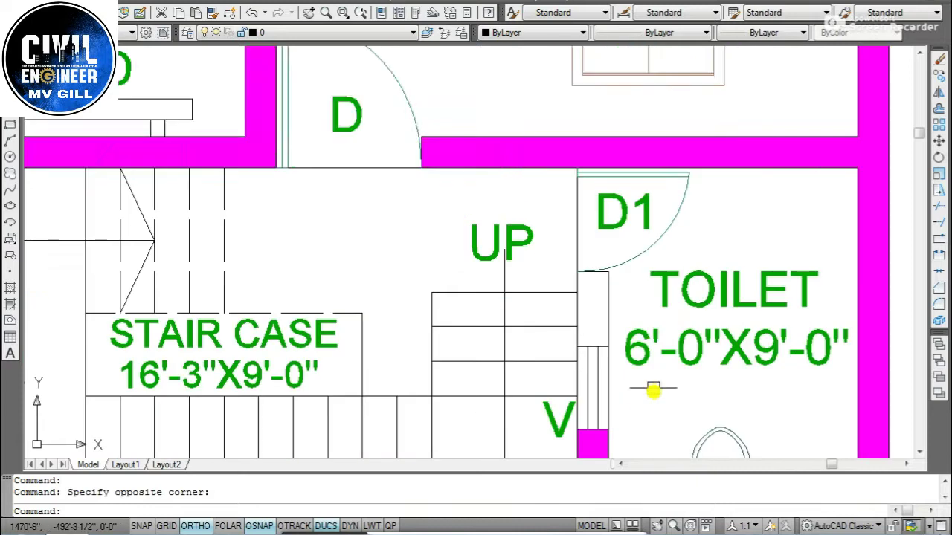
scroll(655, 386, "down", 2)
scroll(642, 398, "up", 2)
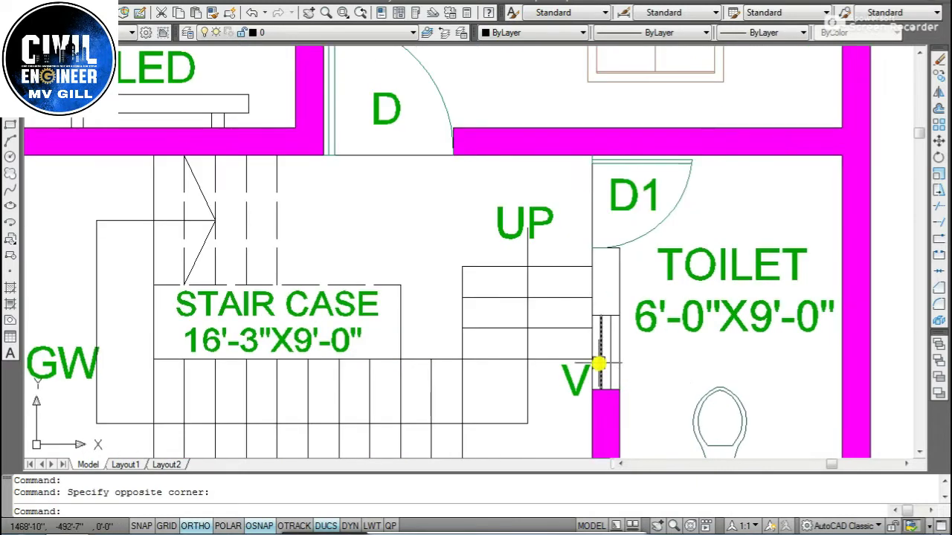
scroll(699, 335, "down", 2)
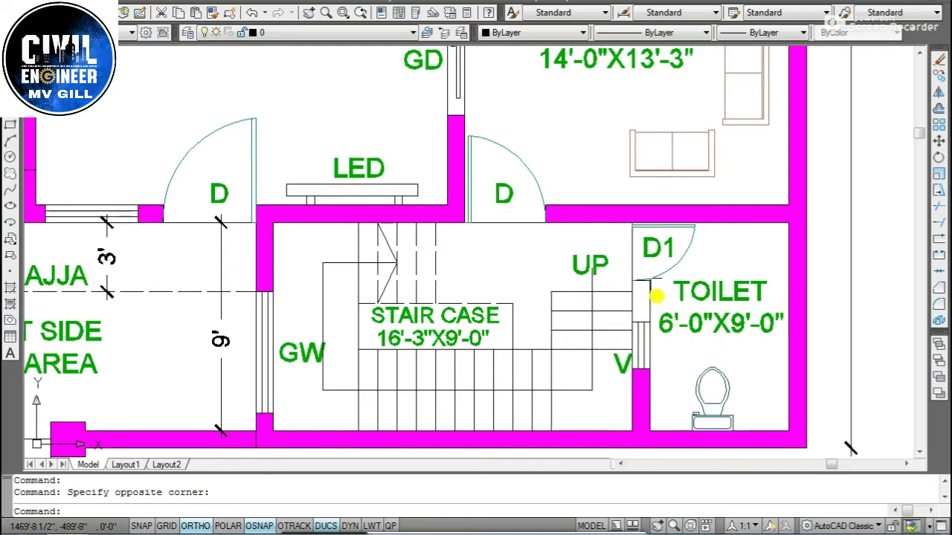
scroll(649, 376, "down", 5)
scroll(611, 299, "up", 3)
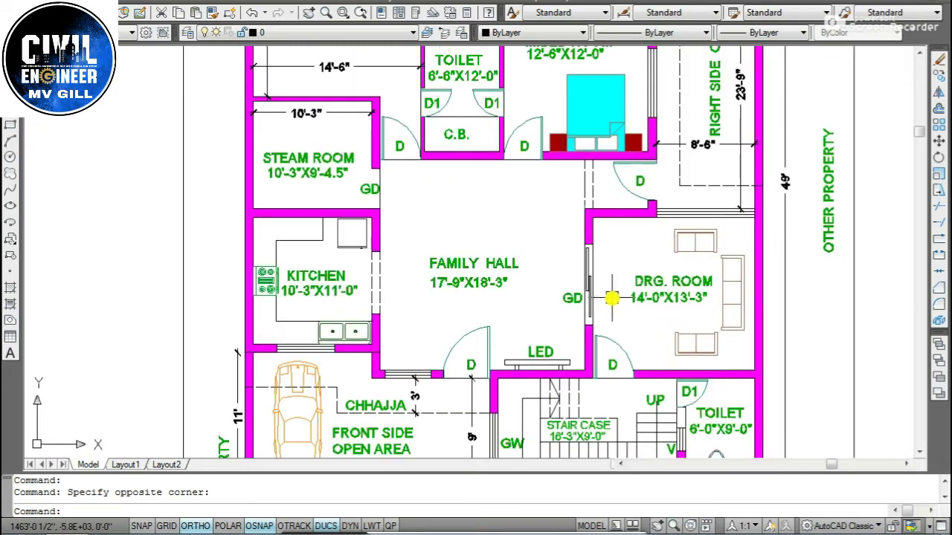
scroll(609, 303, "down", 3)
scroll(610, 303, "down", 2)
scroll(532, 229, "up", 5)
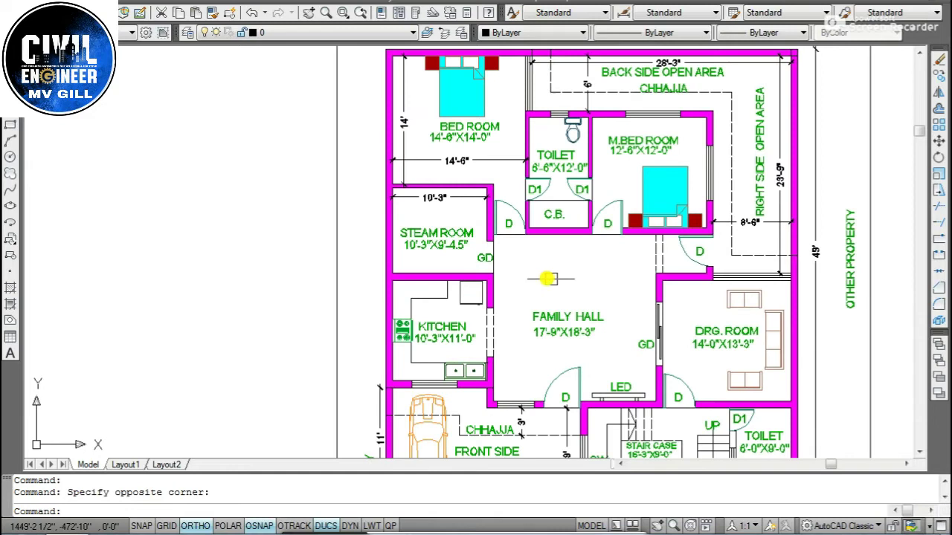
scroll(538, 229, "up", 1)
scroll(536, 320, "down", 1)
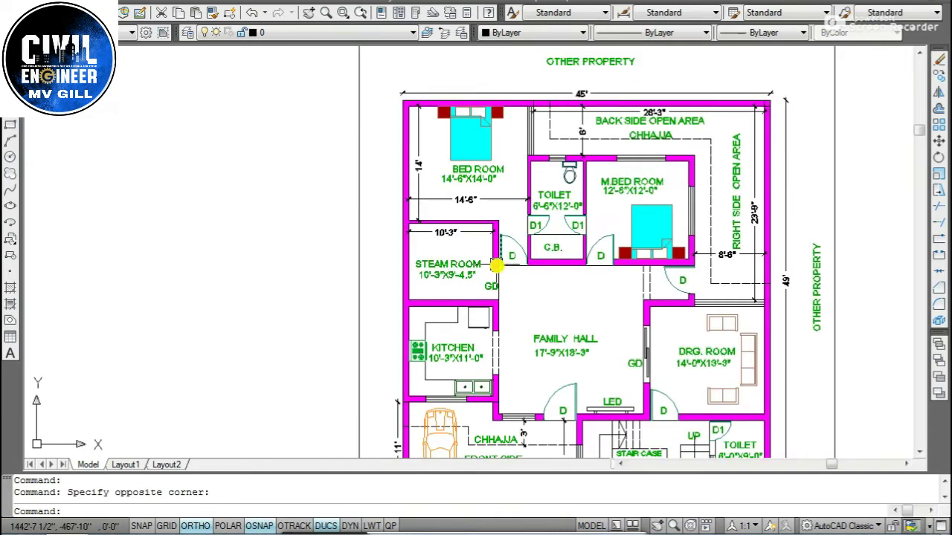
scroll(503, 302, "up", 3)
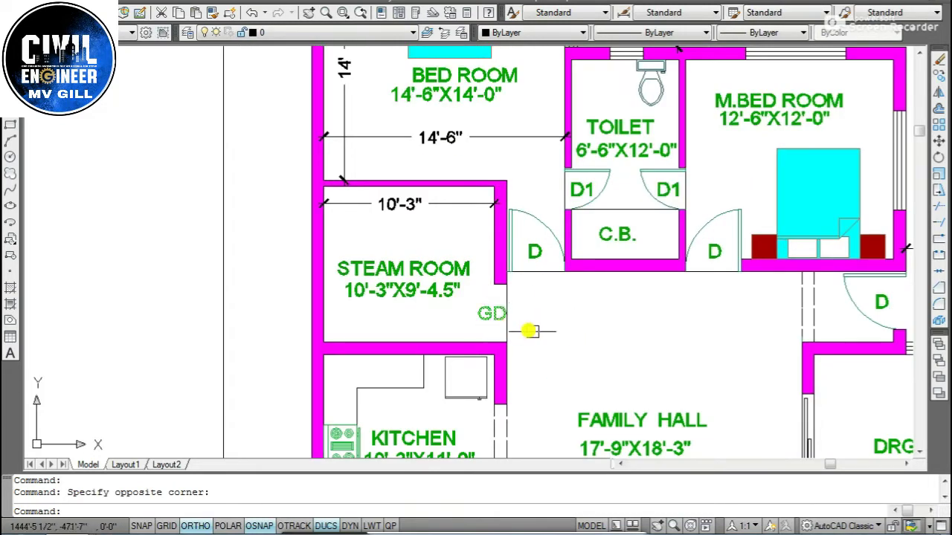
scroll(487, 320, "up", 2)
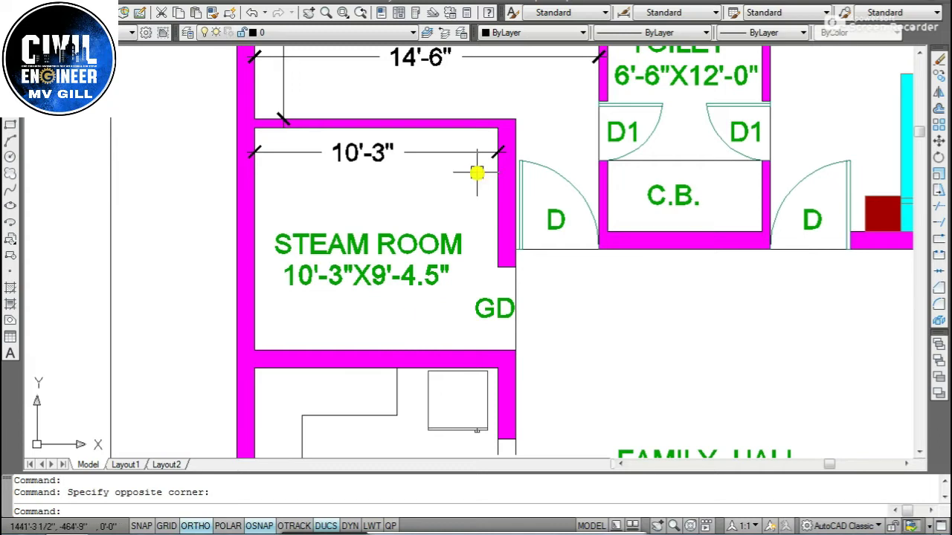
scroll(444, 197, "down", 2)
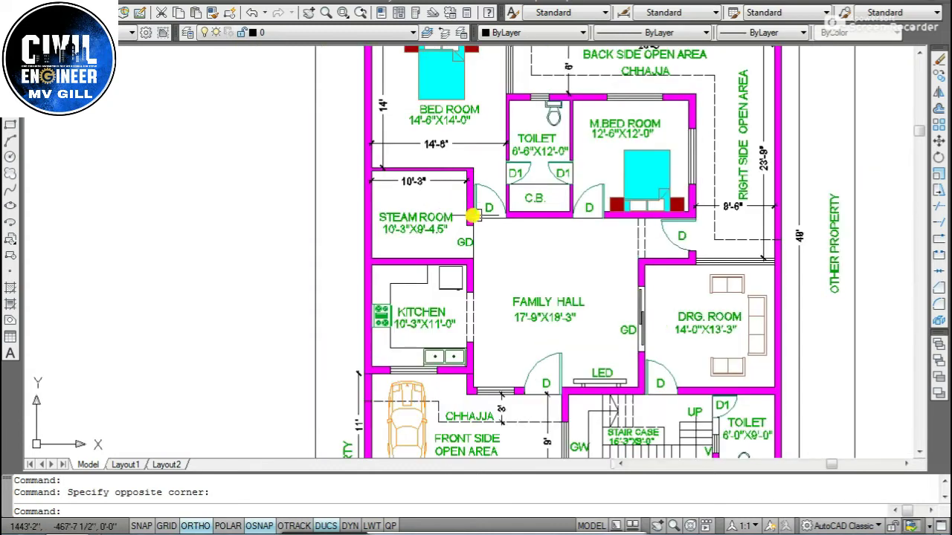
scroll(490, 270, "down", 1)
scroll(484, 241, "up", 4)
scroll(496, 322, "down", 4)
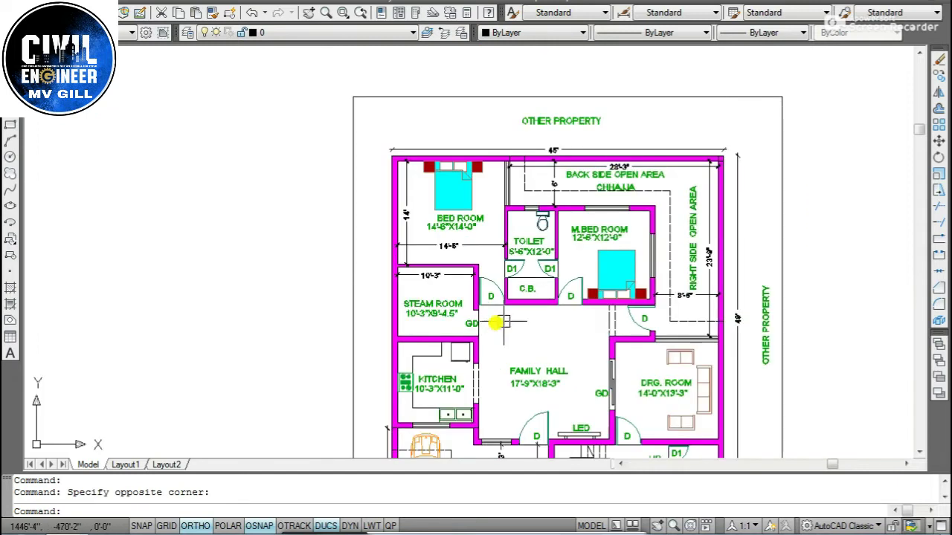
scroll(501, 298, "up", 2)
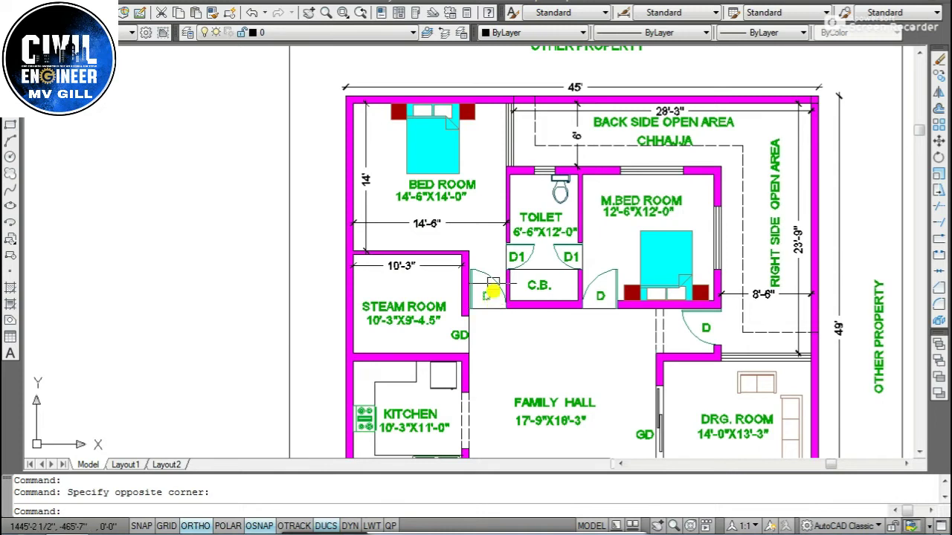
scroll(404, 185, "up", 4)
scroll(468, 312, "down", 3)
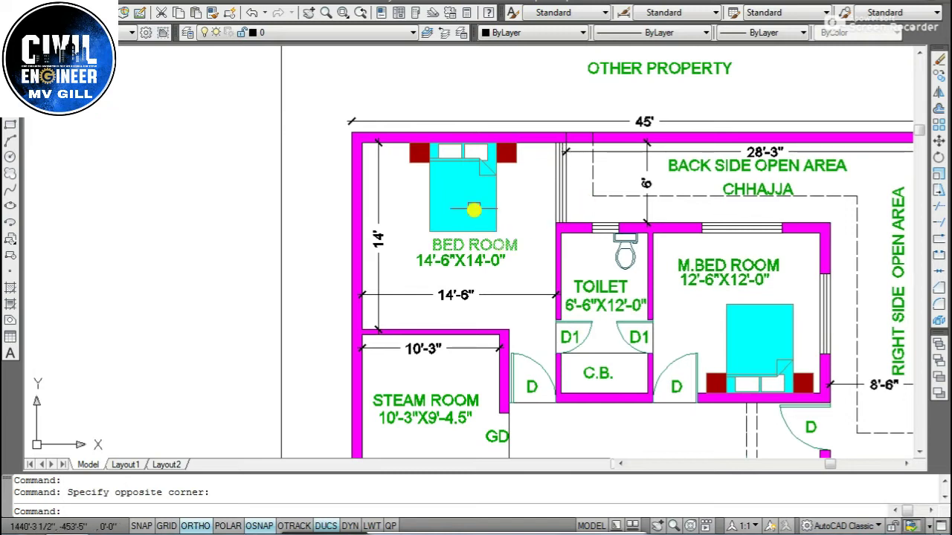
scroll(474, 206, "down", 4)
scroll(508, 259, "up", 3)
scroll(506, 248, "up", 1)
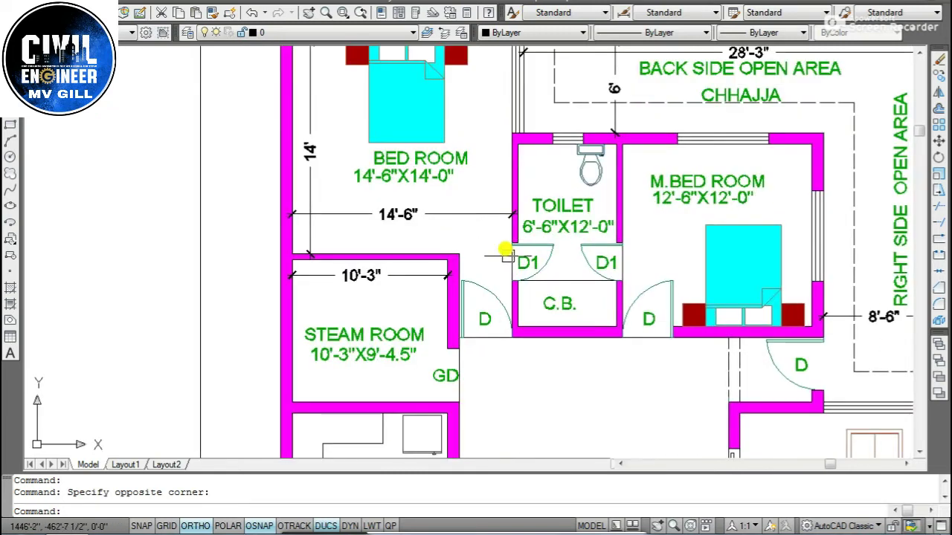
scroll(505, 248, "down", 2)
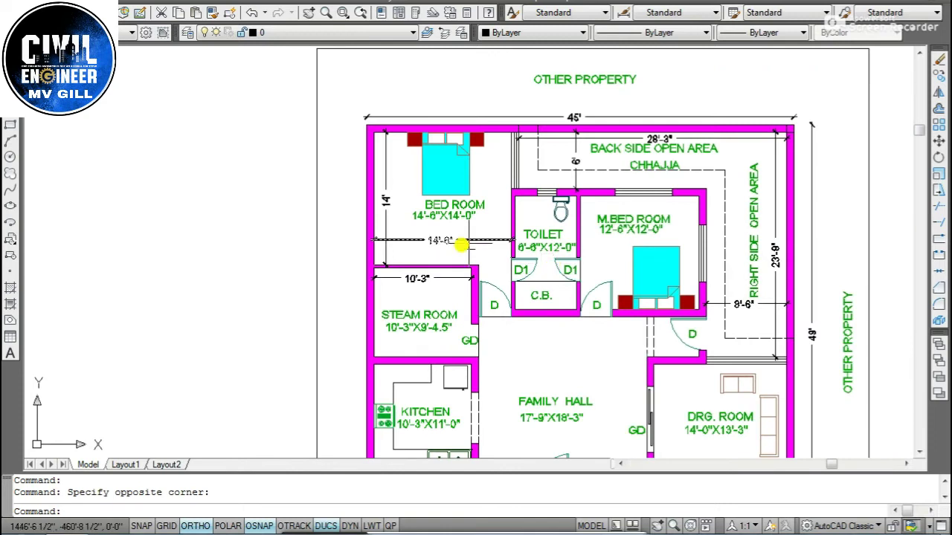
scroll(493, 238, "up", 3)
scroll(473, 267, "down", 2)
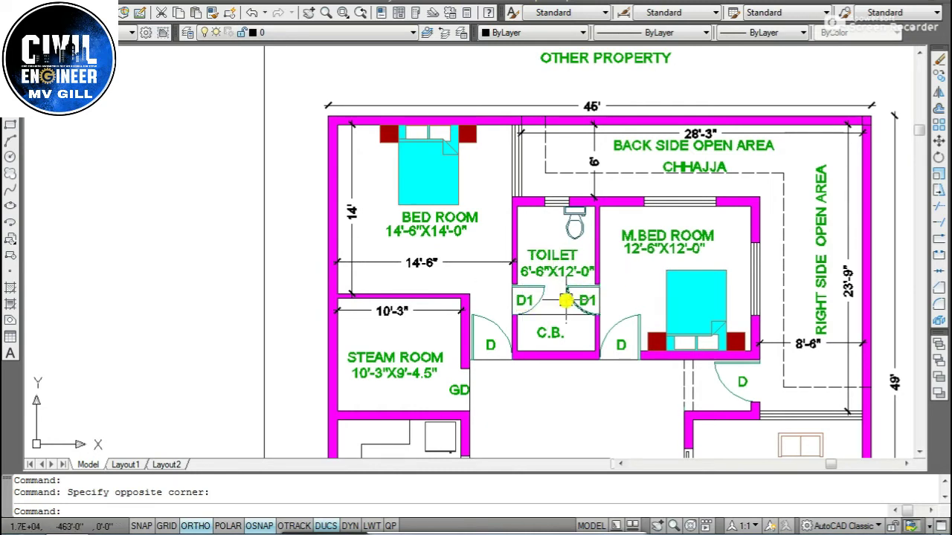
scroll(542, 292, "up", 2)
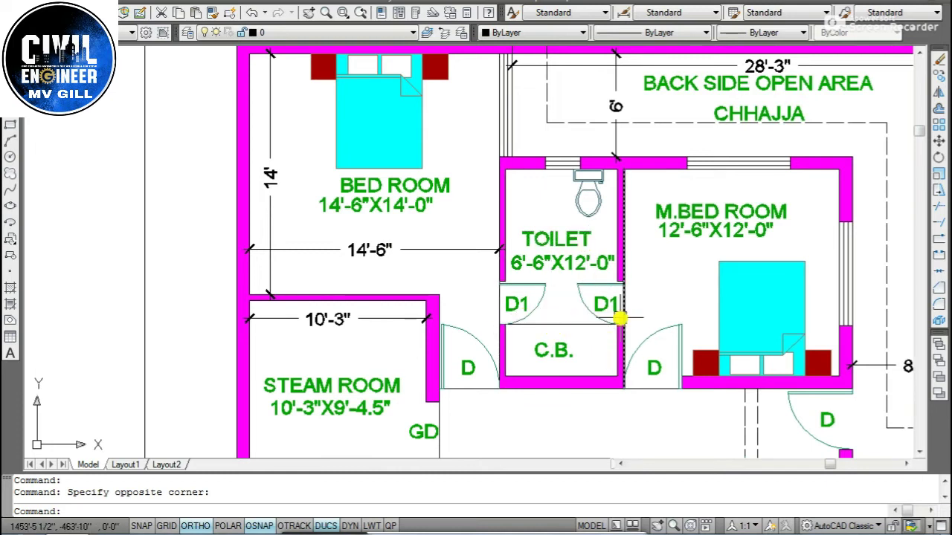
scroll(561, 315, "up", 1)
scroll(560, 316, "down", 1)
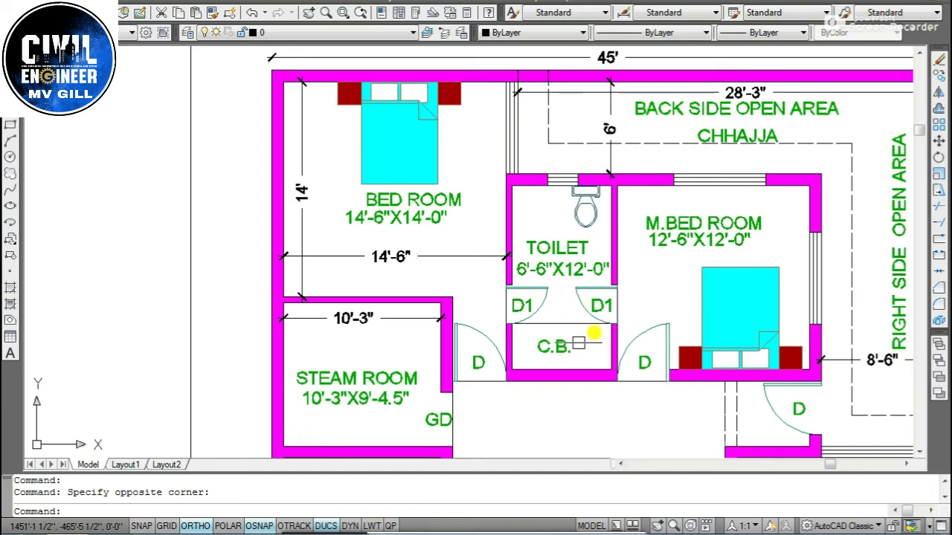
scroll(550, 361, "up", 3)
scroll(554, 359, "down", 4)
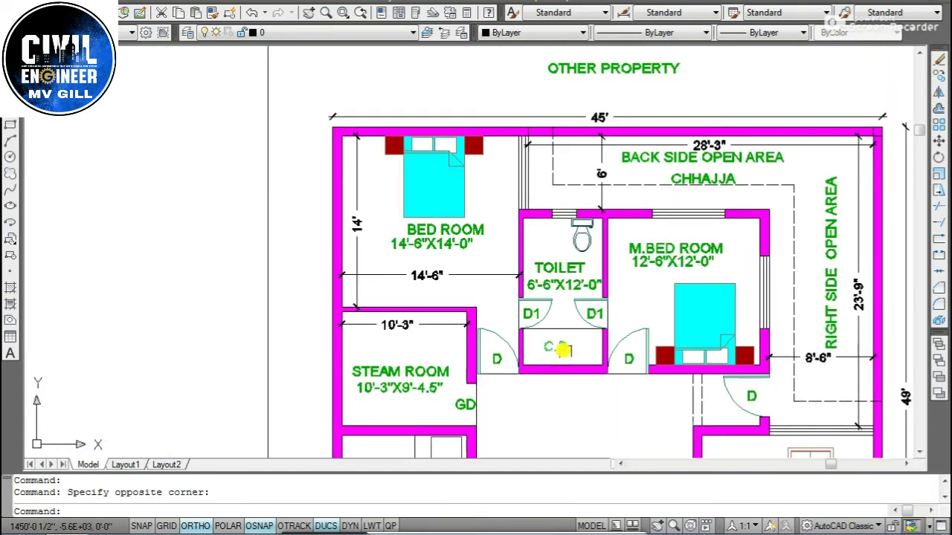
scroll(563, 349, "up", 2)
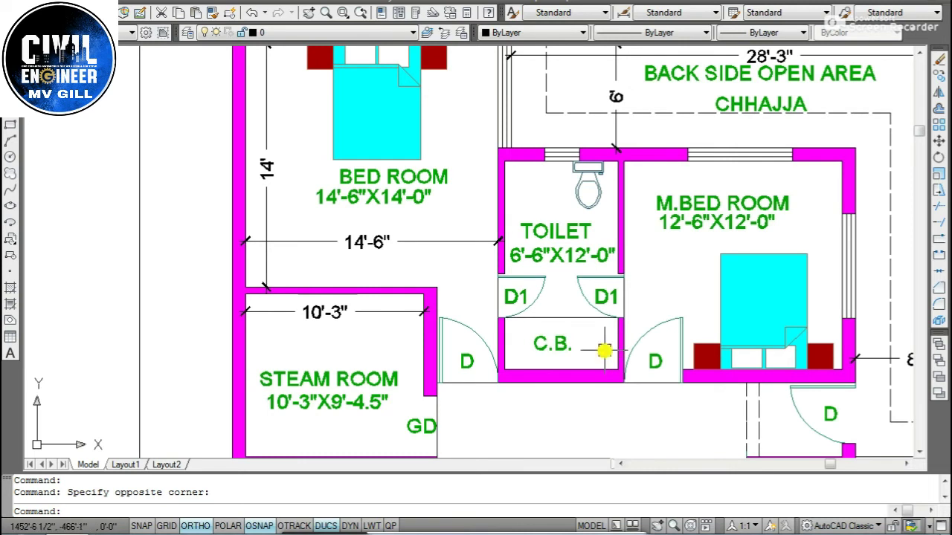
scroll(604, 352, "down", 2)
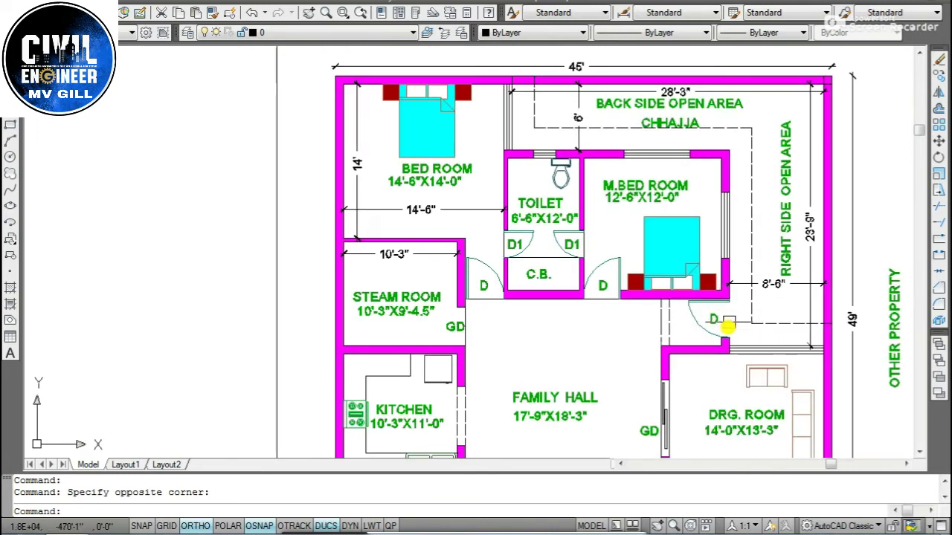
scroll(766, 324, "up", 2)
scroll(791, 313, "down", 5)
scroll(722, 382, "up", 5)
scroll(699, 379, "up", 1)
scroll(688, 368, "down", 1)
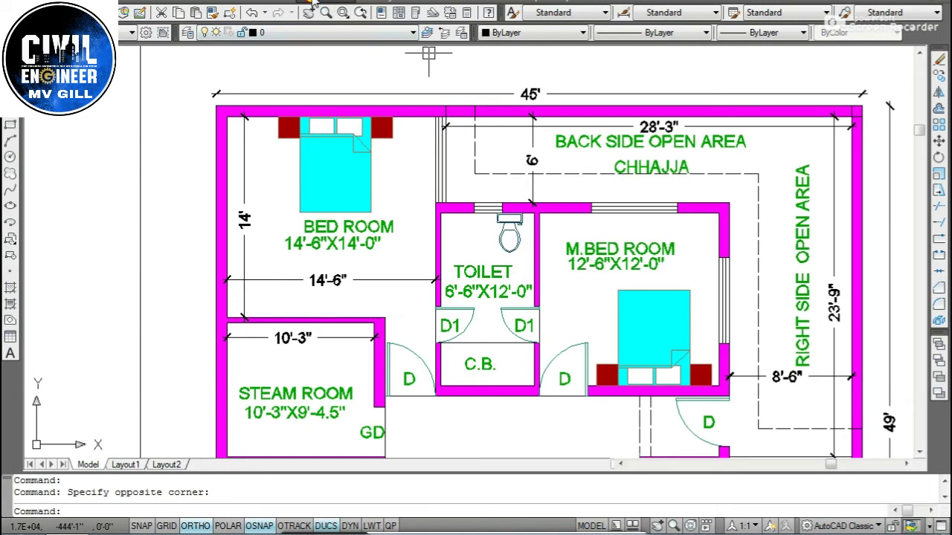
left_click(360, 12)
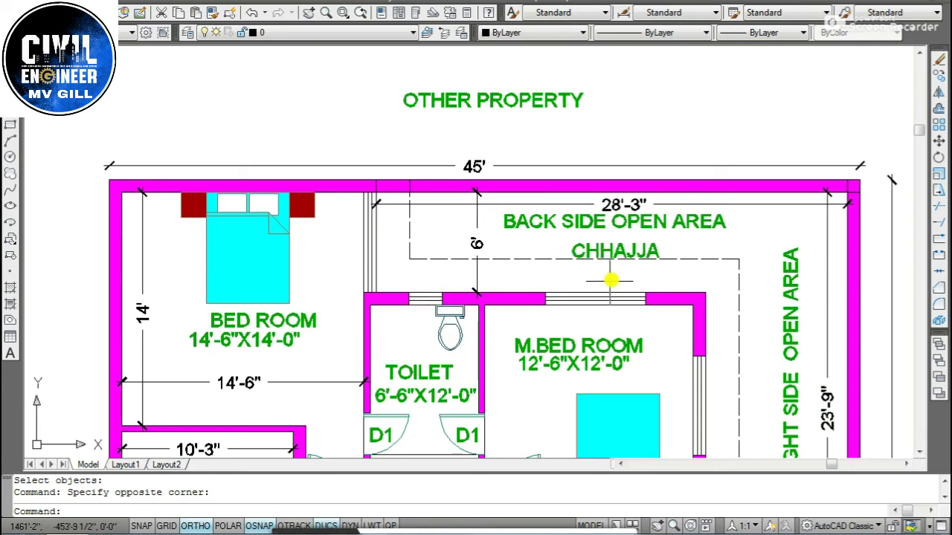
scroll(611, 282, "up", 2)
scroll(611, 286, "down", 2)
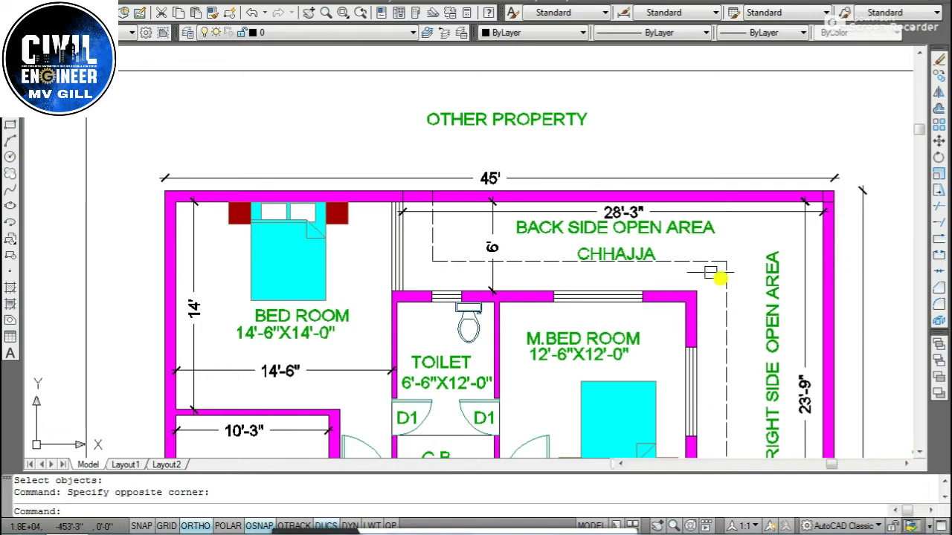
scroll(701, 266, "up", 2)
scroll(733, 276, "down", 2)
scroll(679, 249, "up", 2)
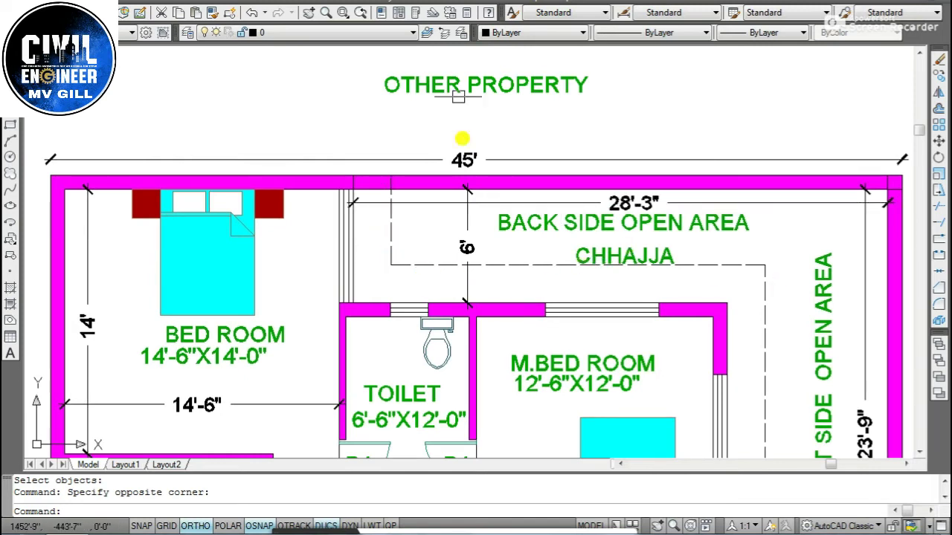
- Add a horizontal 2' linear dimension from the left wall to the dashed chhajja line
left_click(329, 4)
left_click(330, 35)
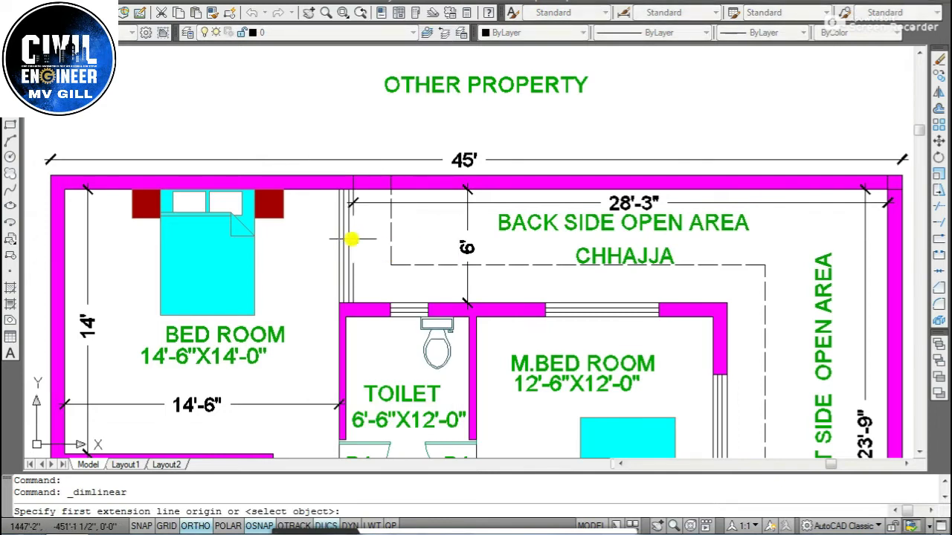
left_click(351, 239)
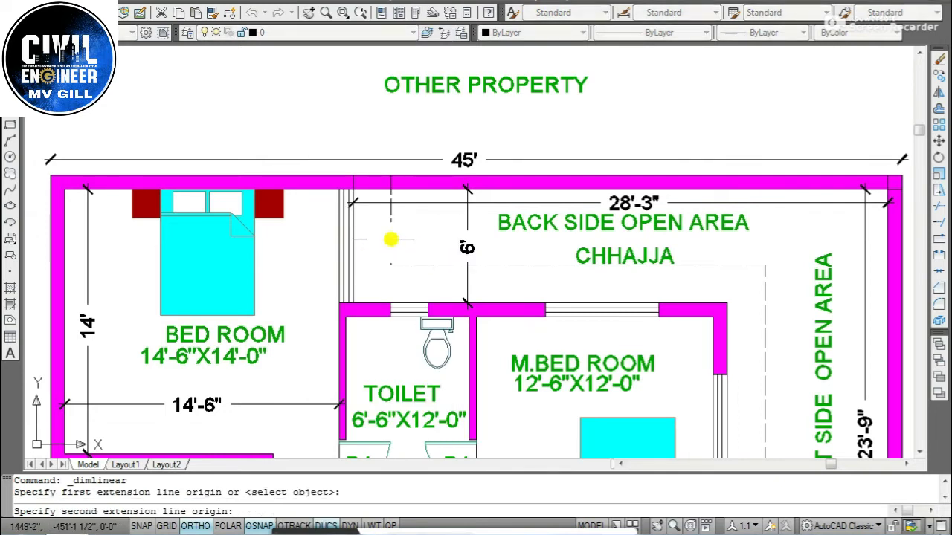
left_click(391, 239)
scroll(379, 252, "up", 2)
left_click(374, 254)
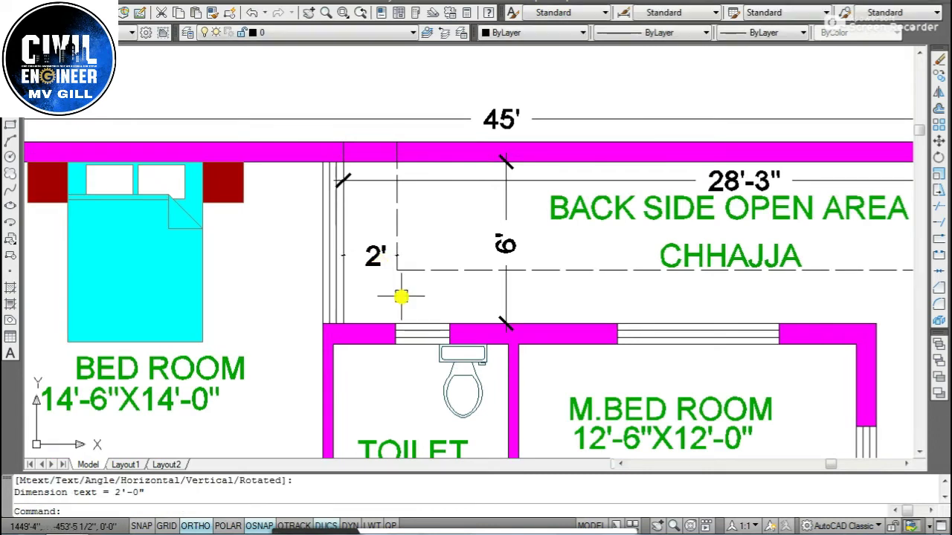
scroll(402, 296, "down", 3)
scroll(446, 286, "up", 3)
scroll(454, 268, "up", 1)
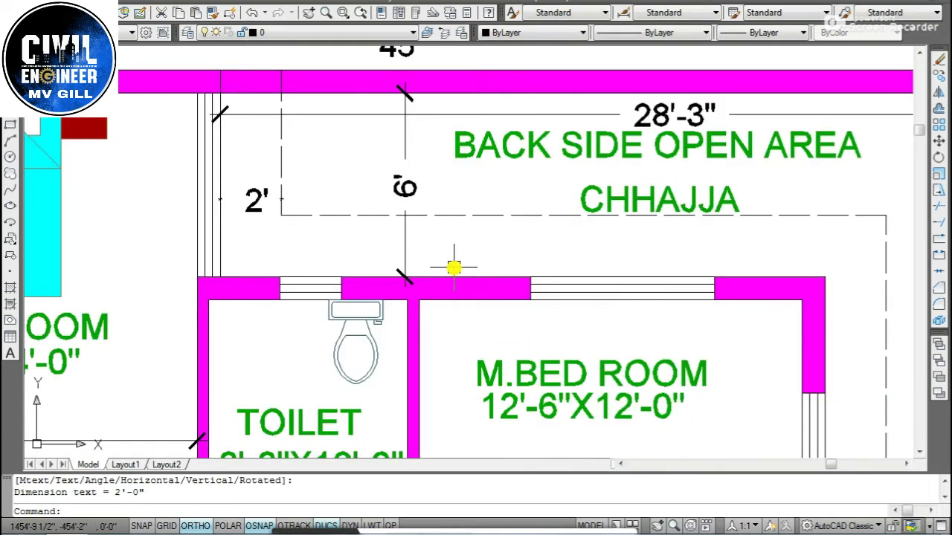
- Add a vertical 2' dimension from the toilet's top wall to the chhajja line
key("Return")
left_click(454, 277)
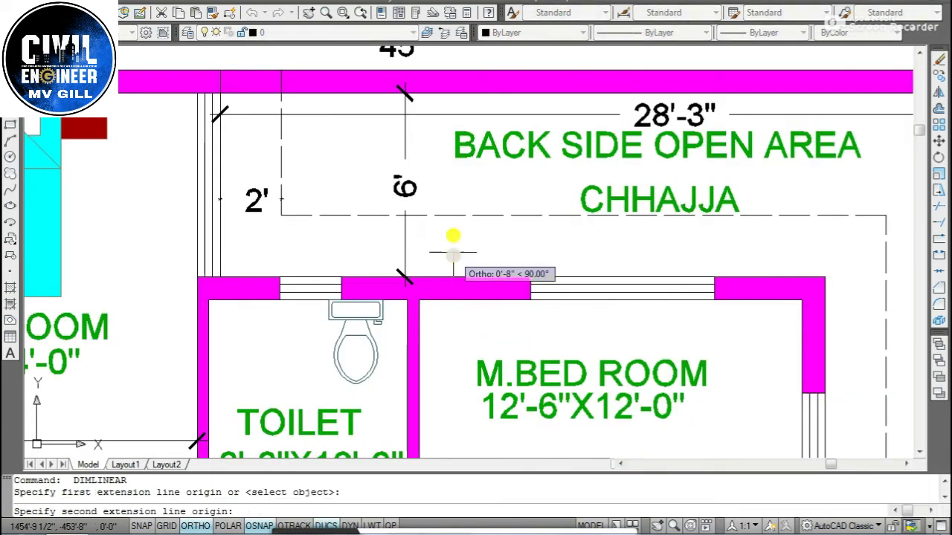
left_click(452, 215)
left_click(458, 250)
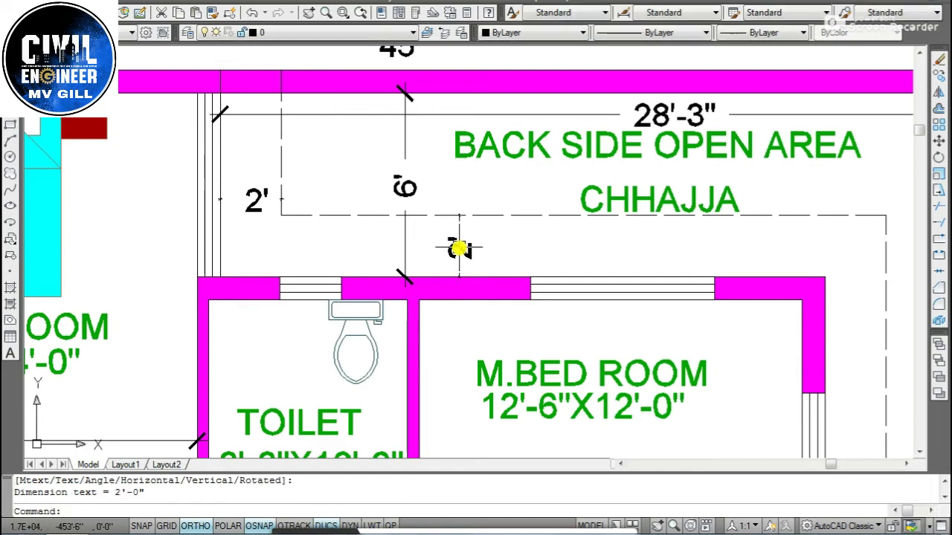
scroll(487, 250, "down", 2)
scroll(480, 220, "down", 2)
scroll(536, 212, "up", 3)
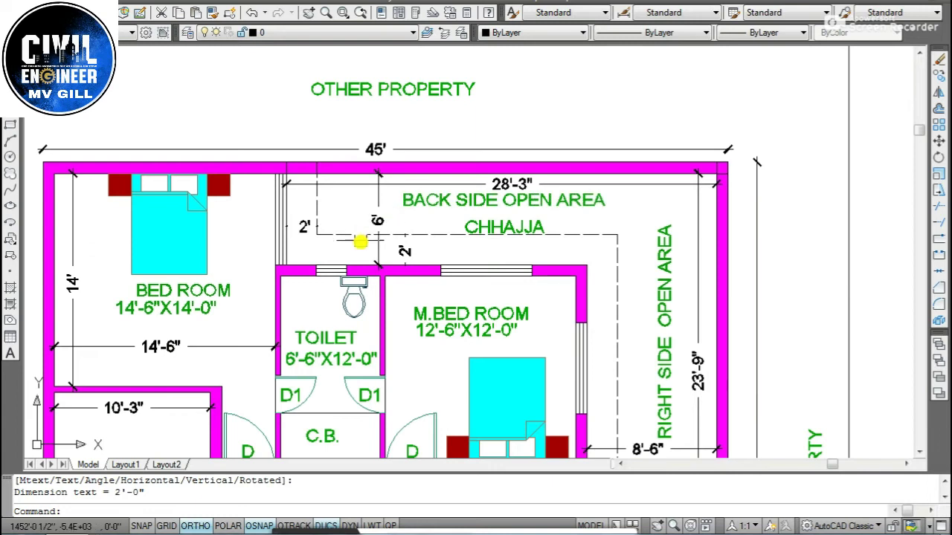
scroll(346, 213, "up", 2)
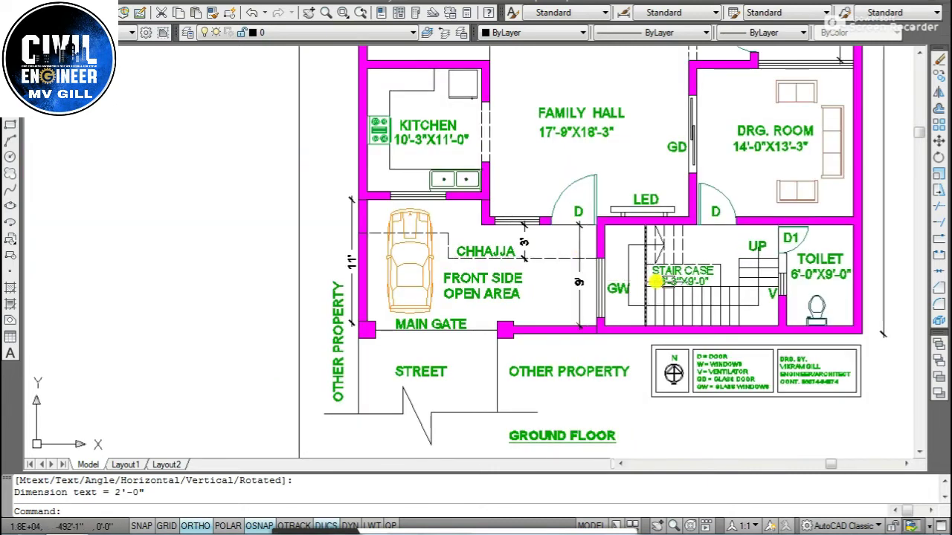
scroll(777, 292, "up", 2)
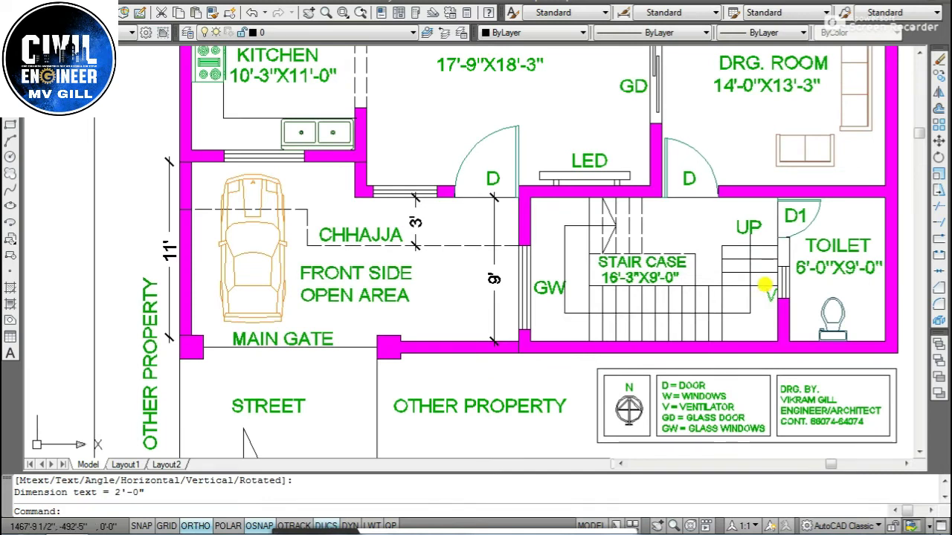
scroll(769, 296, "up", 2)
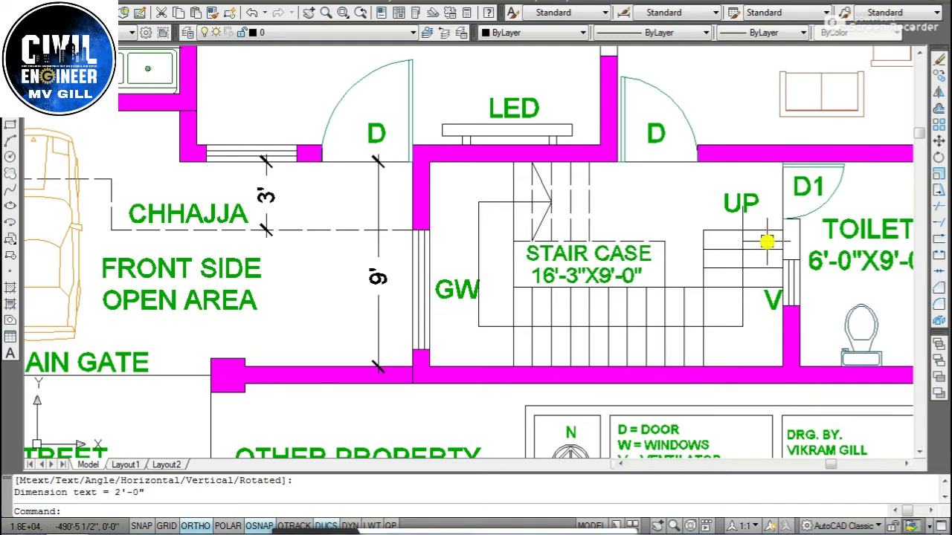
left_click(767, 242)
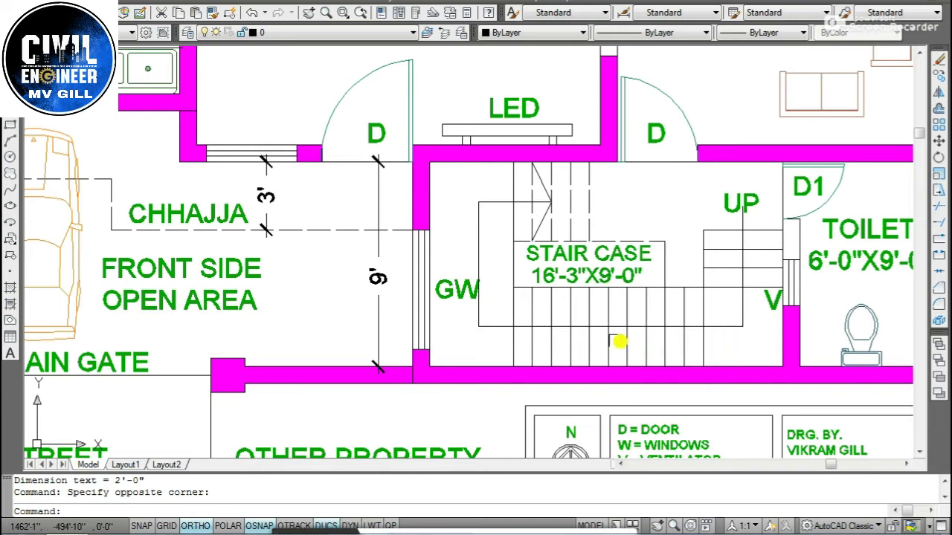
left_click(468, 327)
left_click(464, 316)
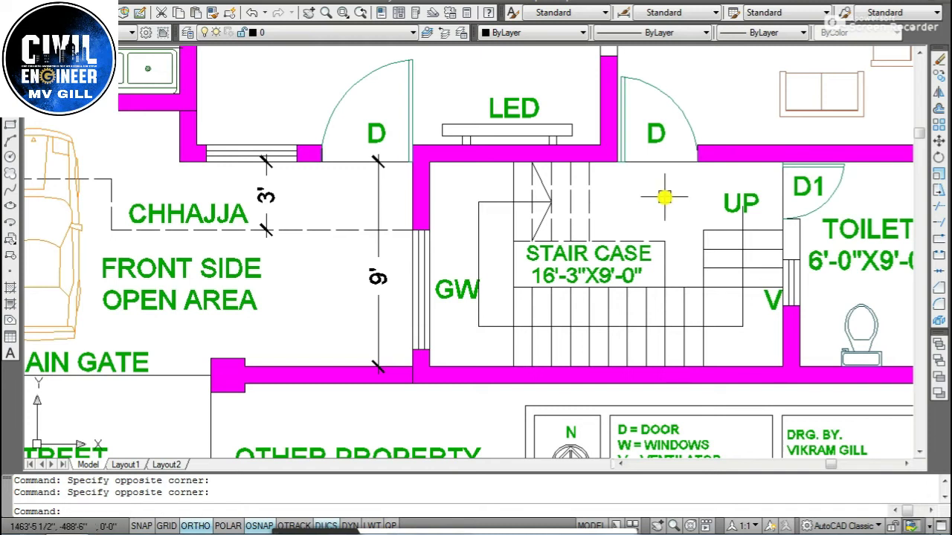
scroll(657, 179, "down", 5)
scroll(658, 181, "up", 3)
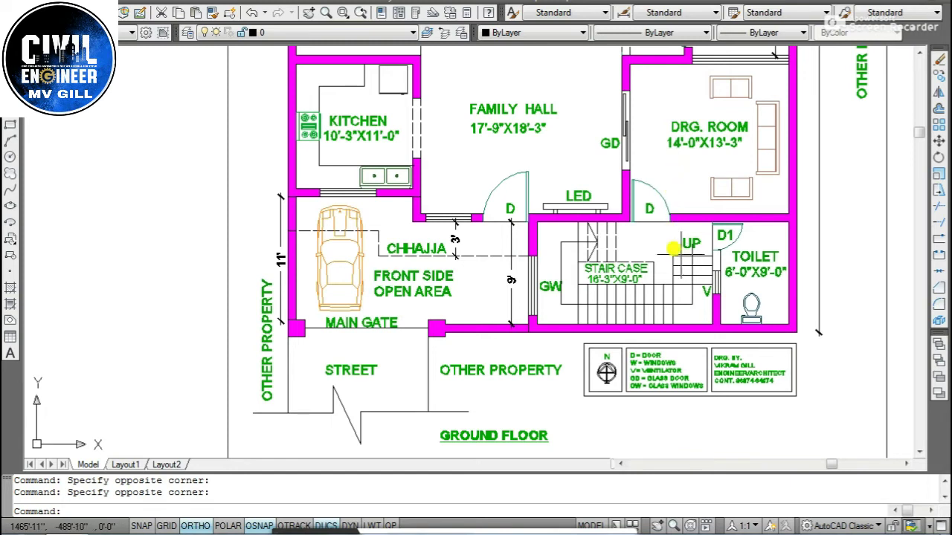
scroll(590, 323, "down", 2)
scroll(584, 253, "down", 3)
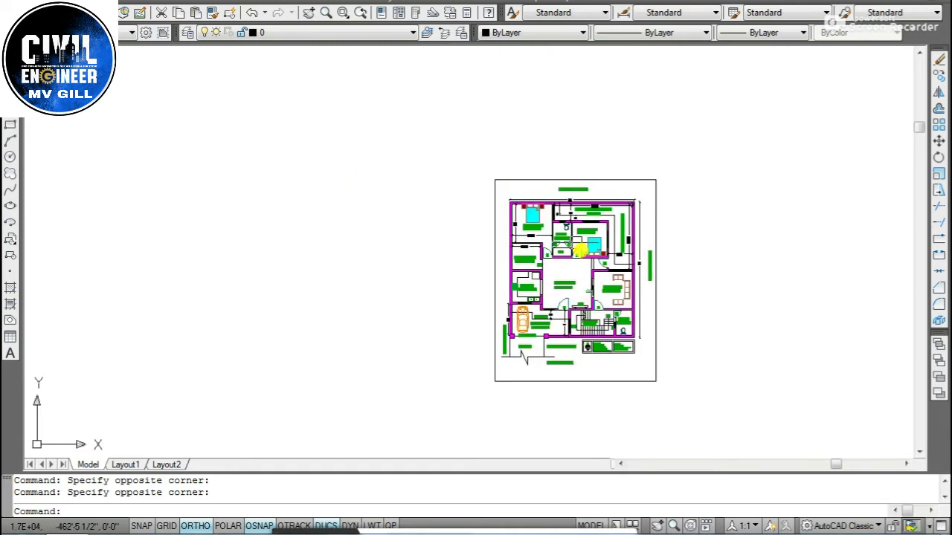
scroll(565, 337, "up", 6)
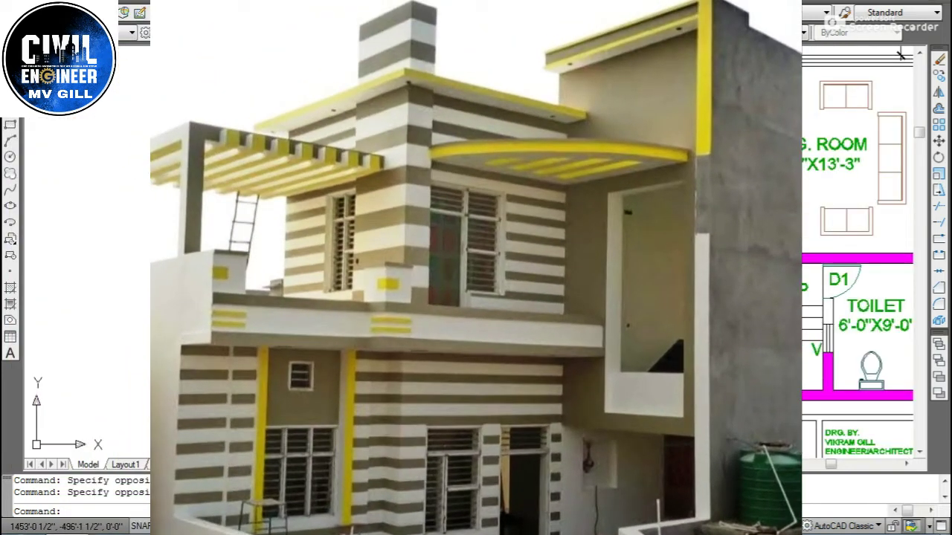
scroll(500, 354, "down", 5)
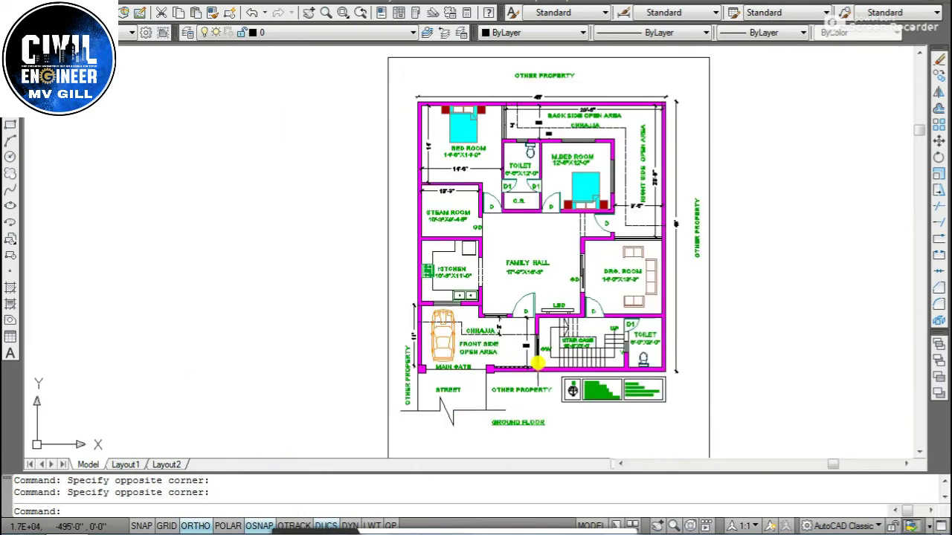
scroll(537, 361, "up", 6)
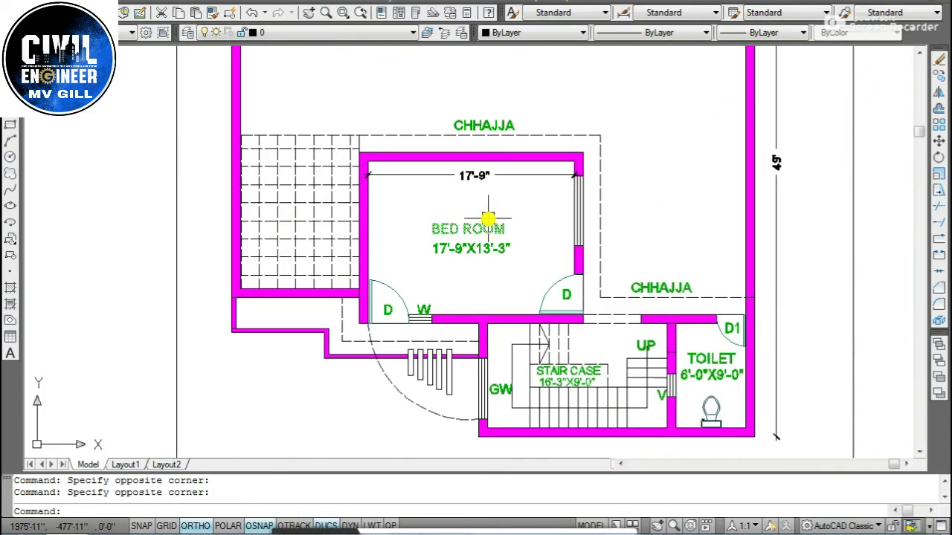
scroll(708, 407, "up", 2)
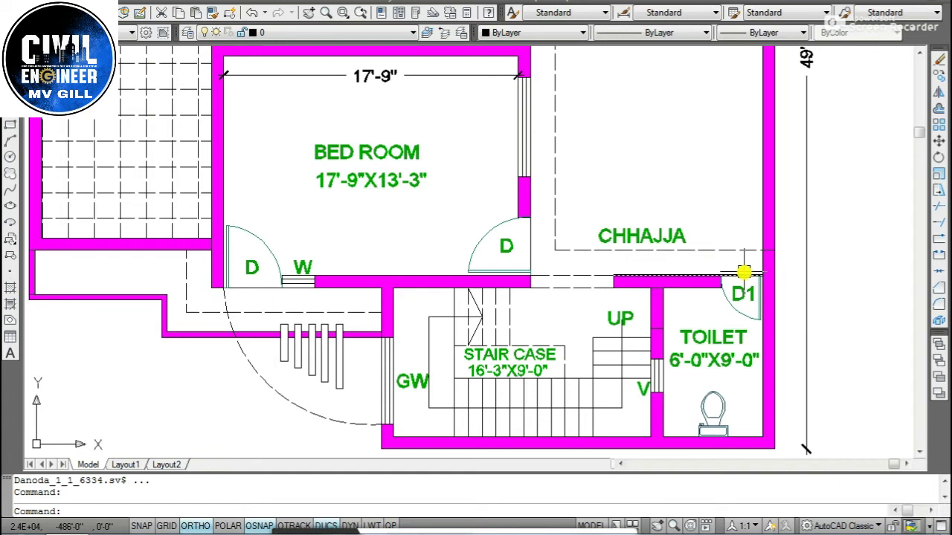
scroll(739, 365, "down", 1)
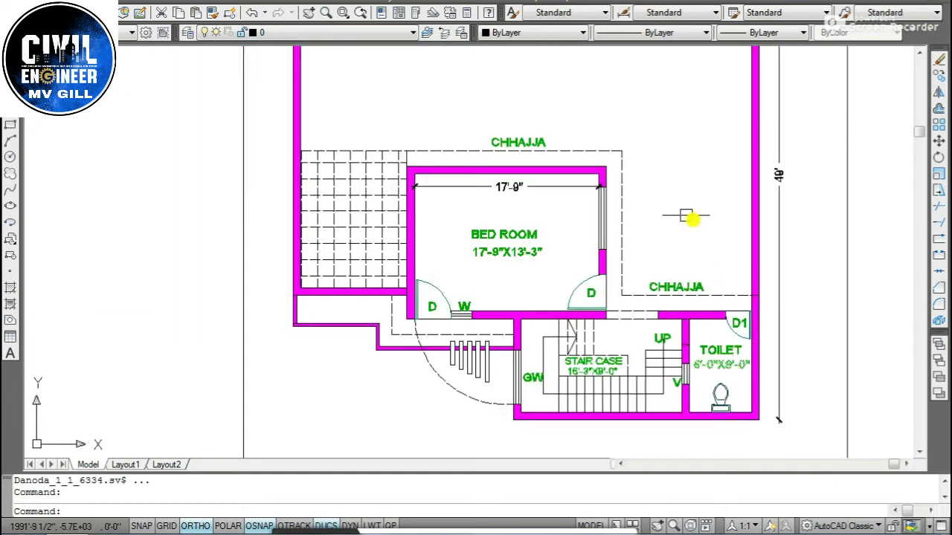
scroll(740, 363, "up", 1)
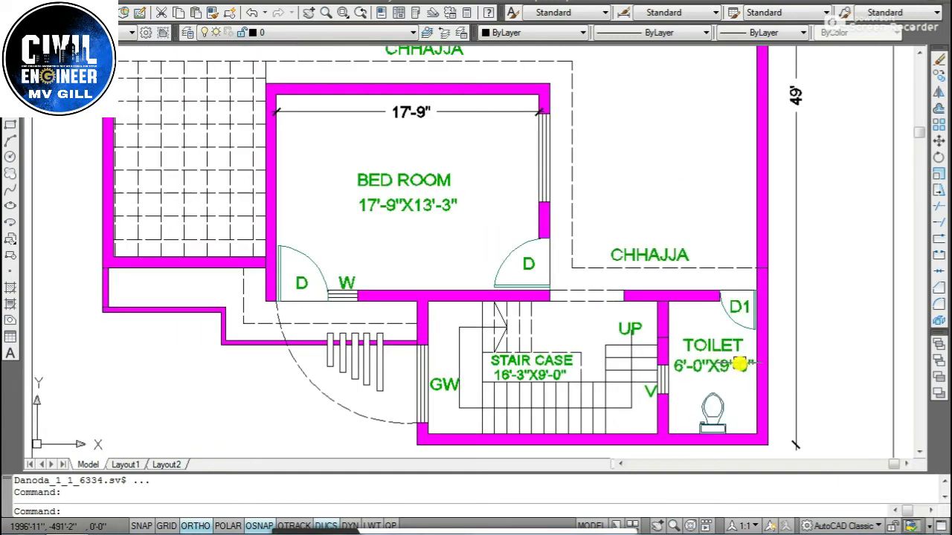
scroll(614, 409, "up", 1)
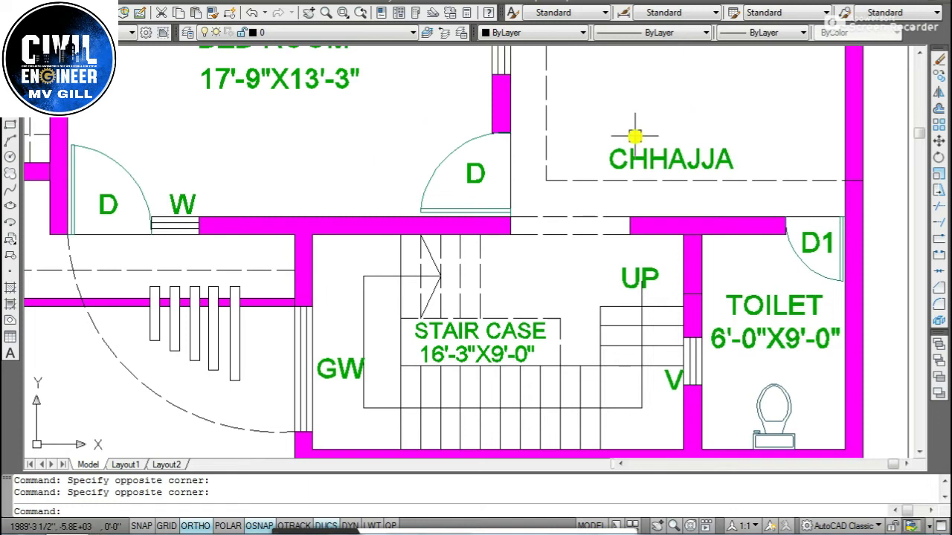
scroll(634, 136, "down", 2)
middle_click_drag(635, 136, 658, 395)
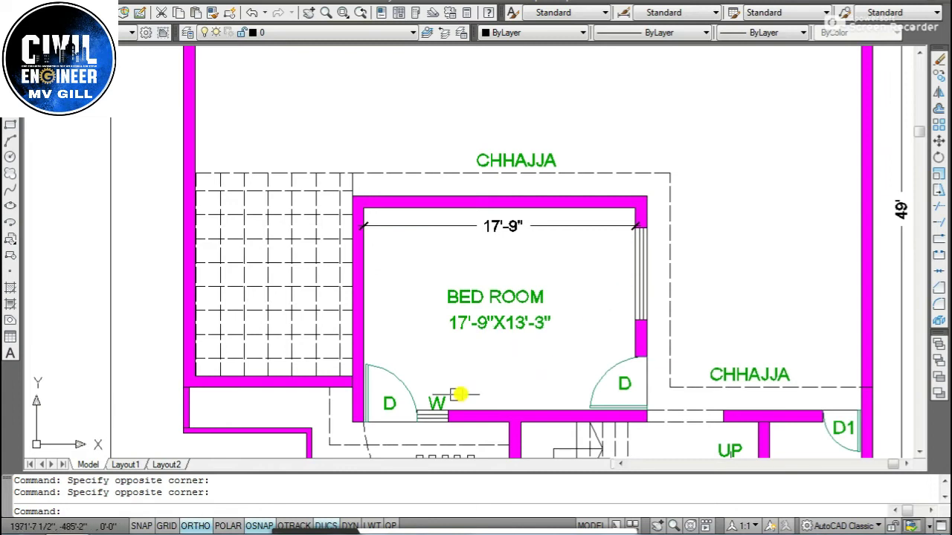
scroll(411, 436, "up", 1)
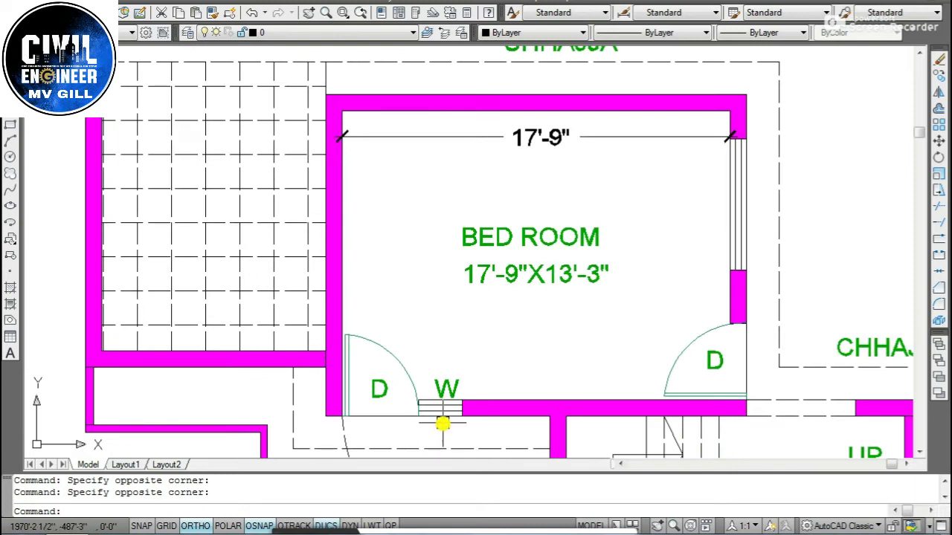
scroll(472, 368, "down", 1)
scroll(449, 392, "up", 1)
scroll(469, 334, "down", 3)
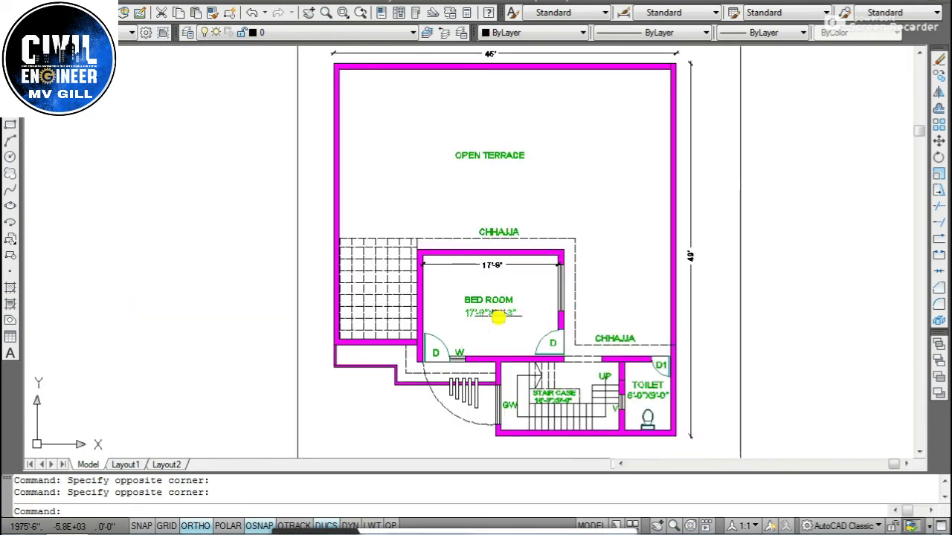
scroll(471, 402, "up", 3)
scroll(491, 418, "up", 1)
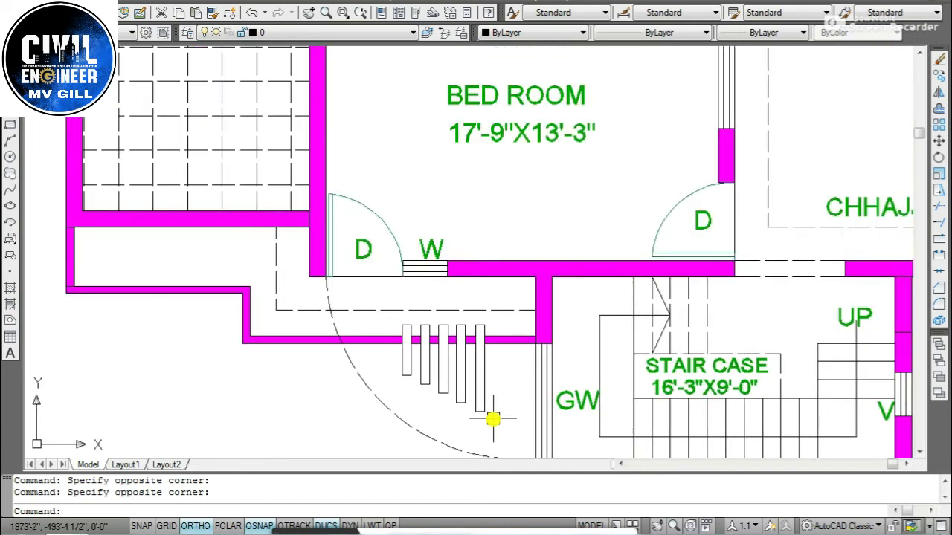
scroll(345, 298, "down", 1)
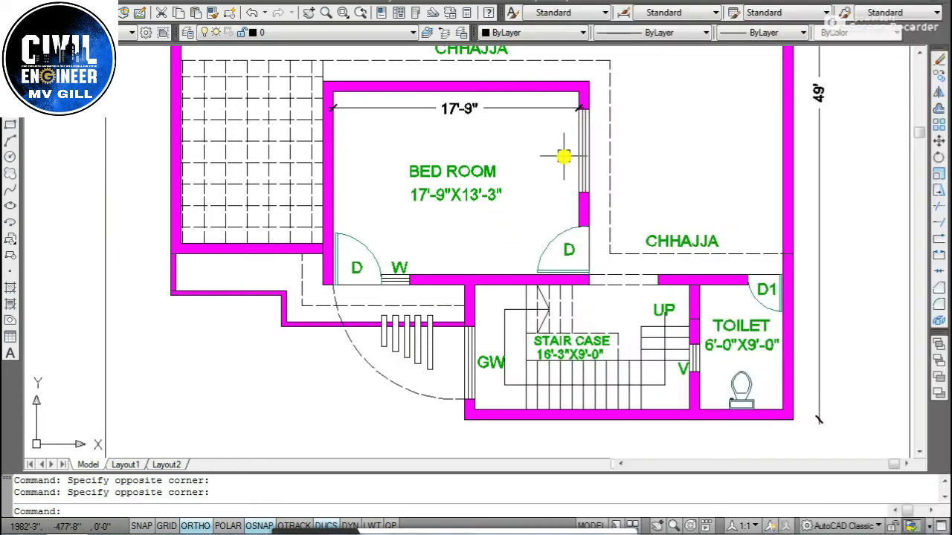
scroll(394, 271, "up", 3)
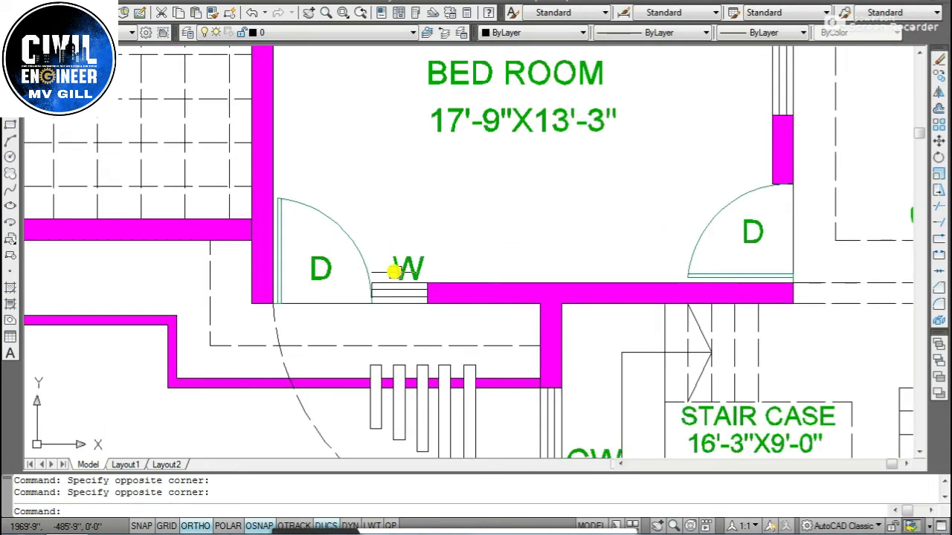
scroll(401, 327, "down", 5)
scroll(409, 318, "up", 1)
- Place a trial vertical 1'-6" dimension, then erase the unwanted object
scroll(417, 332, "down", 3)
scroll(365, 285, "up", 2)
scroll(419, 274, "down", 1)
left_click(419, 275)
scroll(411, 264, "up", 3)
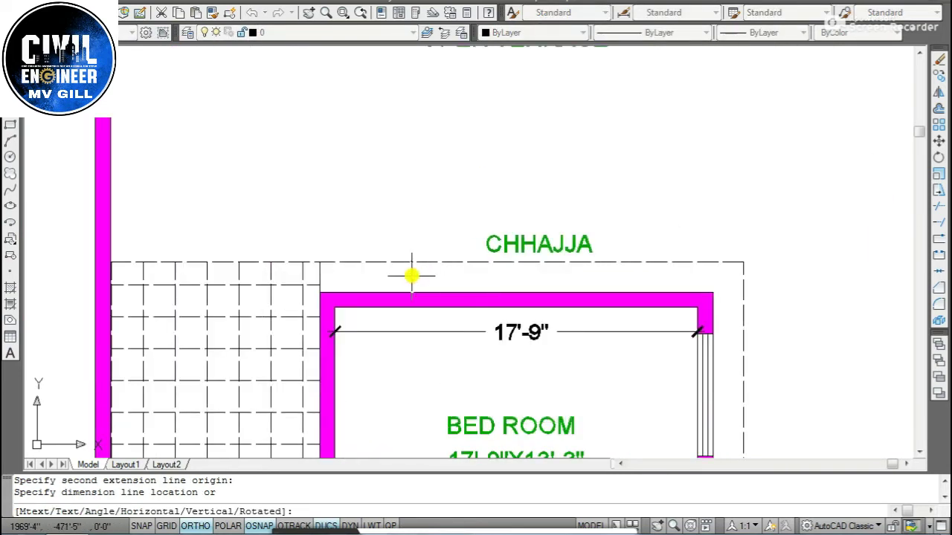
scroll(405, 272, "up", 2)
left_click(410, 272)
key("Escape")
type("e")
key("Return")
left_click(414, 266)
scroll(340, 205, "down", 6)
scroll(341, 204, "down", 4)
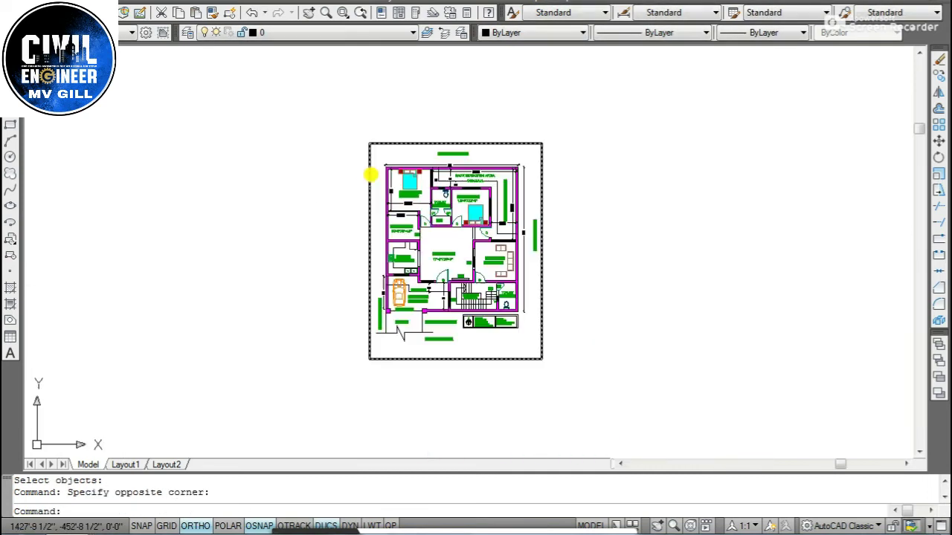
scroll(372, 171, "up", 3)
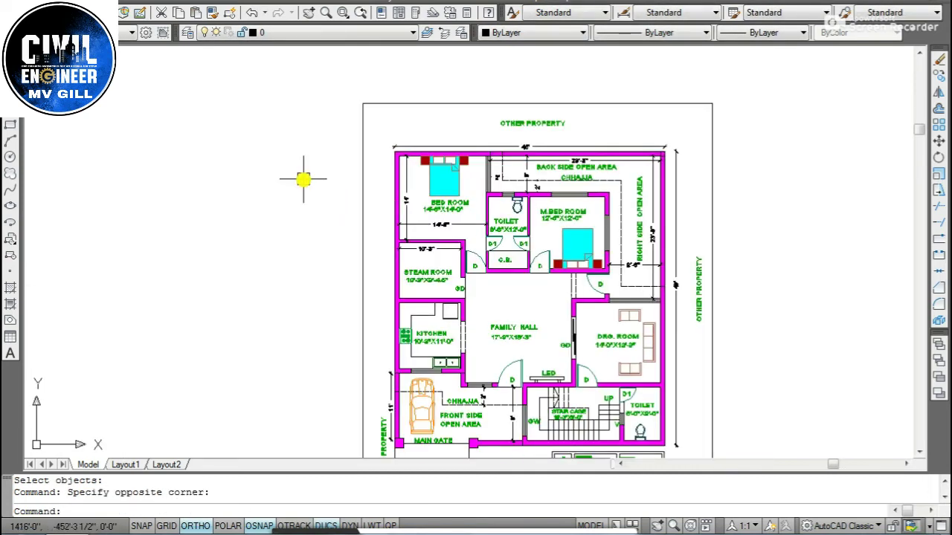
- Draw a closed square with 9-unit sides using the Line tool left of the plan
left_click(340, 3)
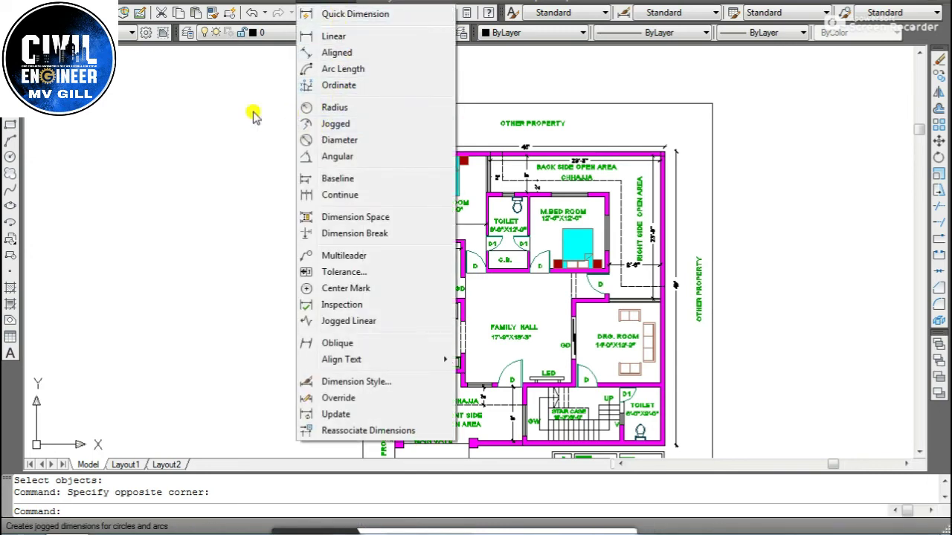
left_click(11, 126)
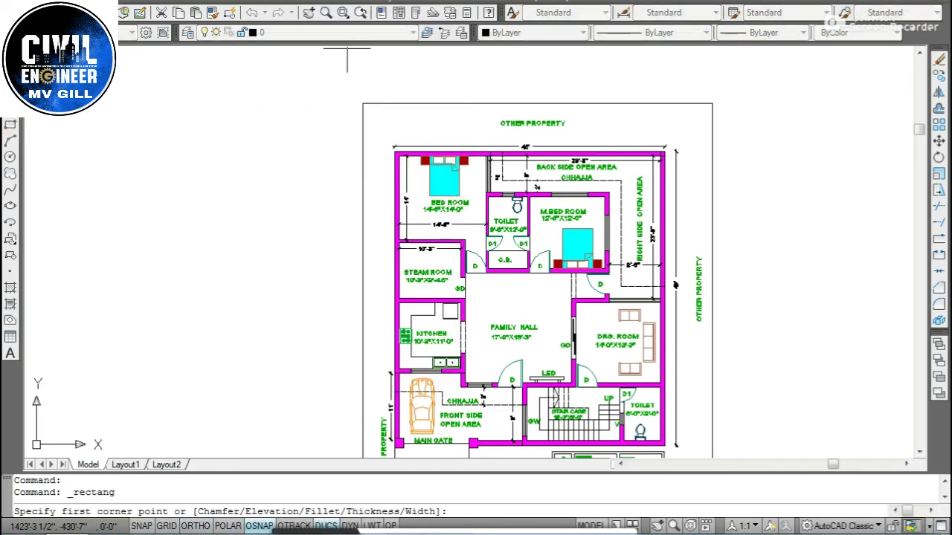
left_click(11, 141)
left_click(252, 196)
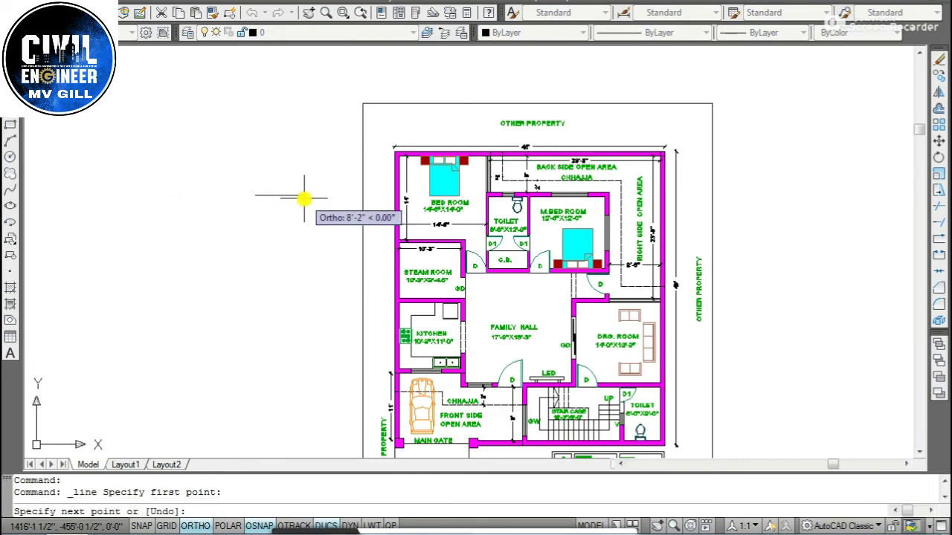
type("9")
key("Return")
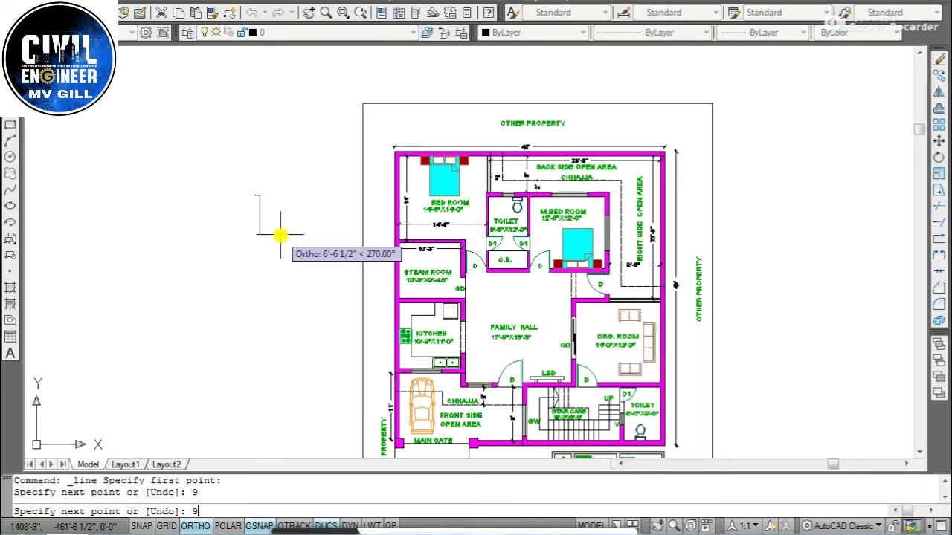
key("Return")
type("c")
key("Escape")
scroll(269, 205, "up", 3)
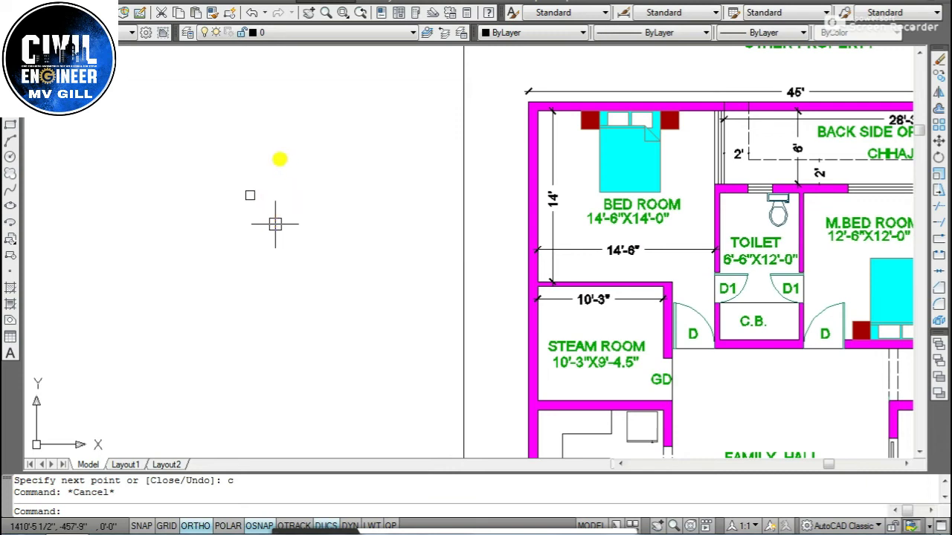
- Fill the small square with the SOLID predefined hatch by picking a point inside it
left_click(302, 264)
key("Escape")
key("Escape")
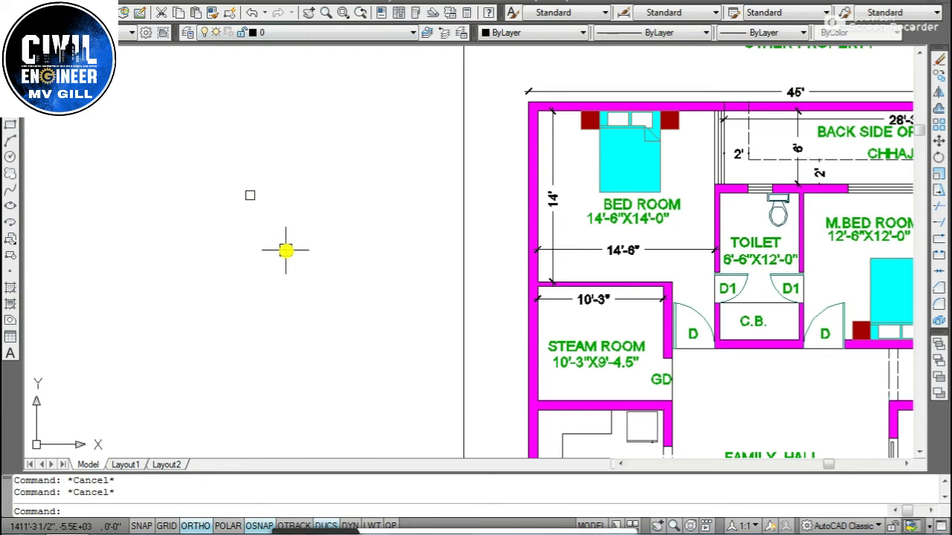
type("h")
key("Return")
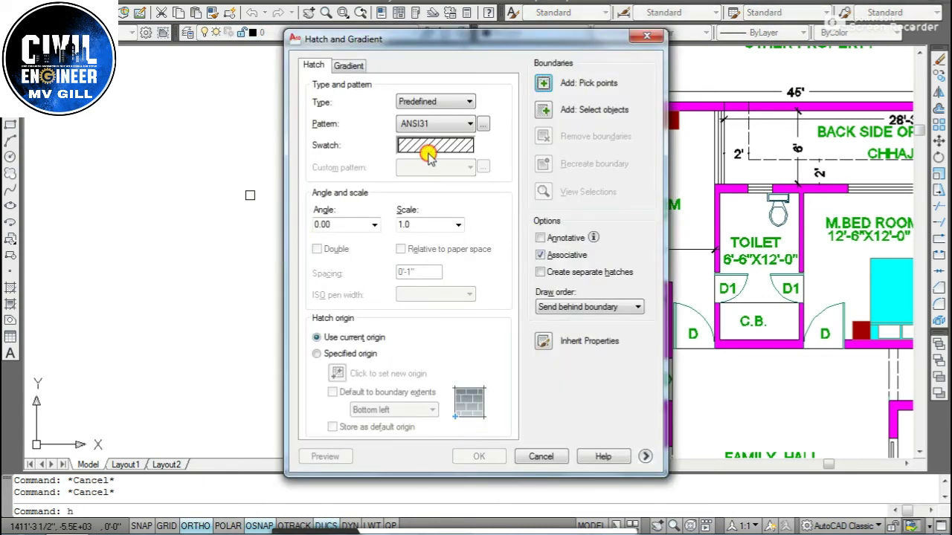
left_click(420, 148)
left_click(436, 124)
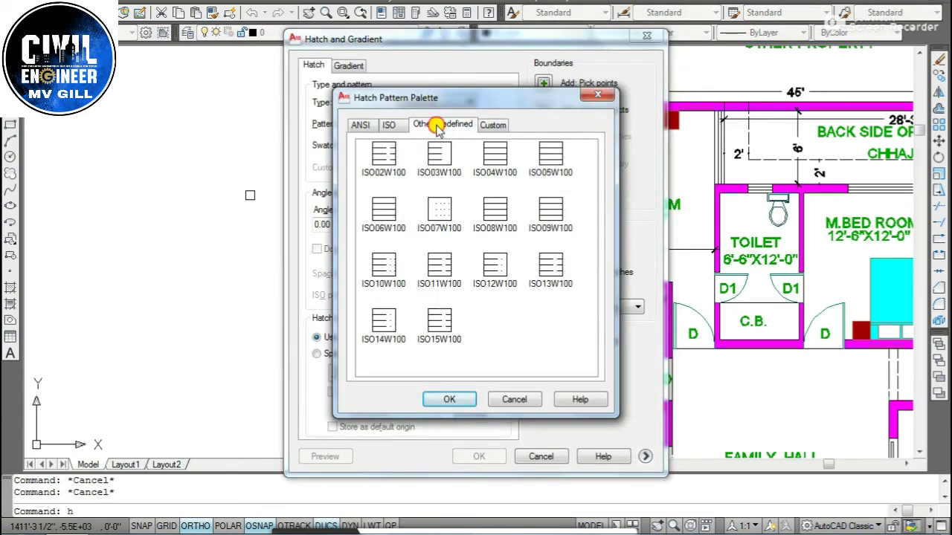
left_click(384, 160)
left_click(426, 400)
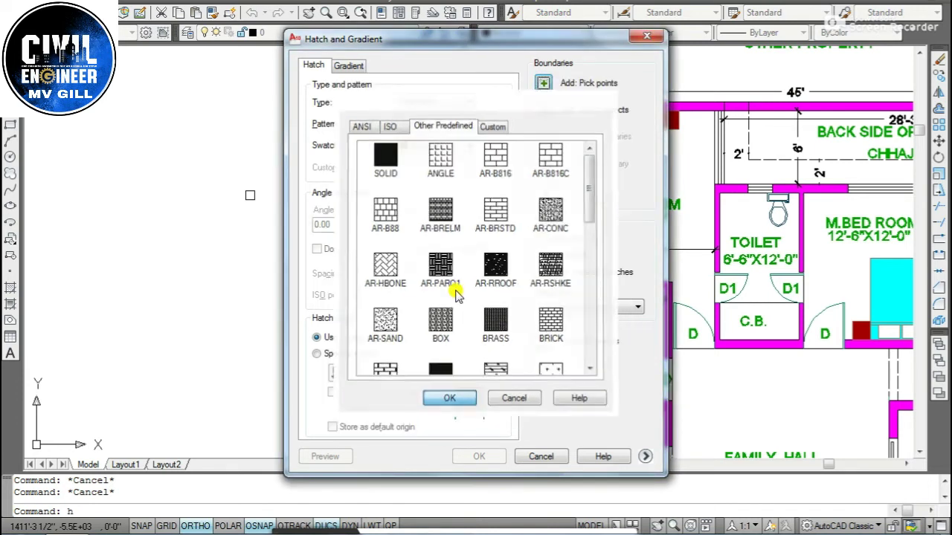
left_click(546, 84)
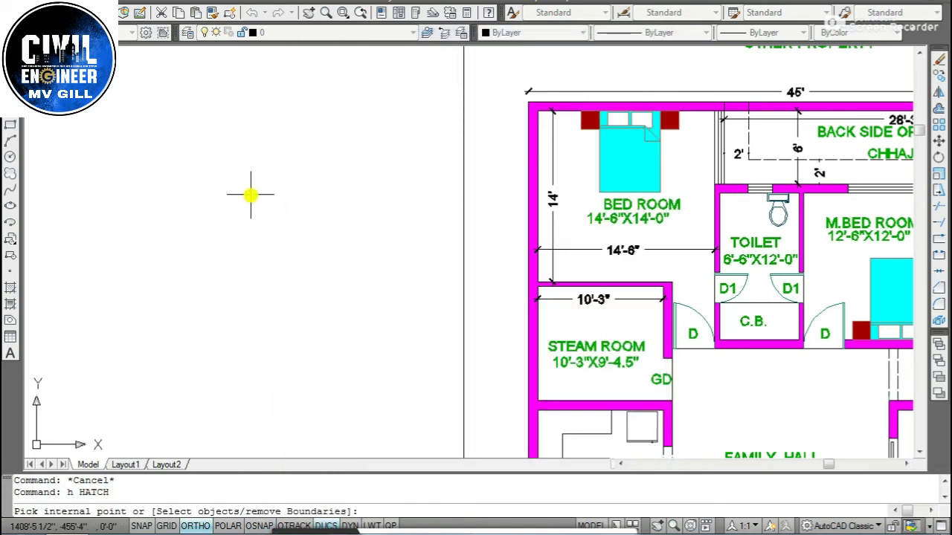
left_click(251, 195)
key("Return")
key("Escape")
key("Escape")
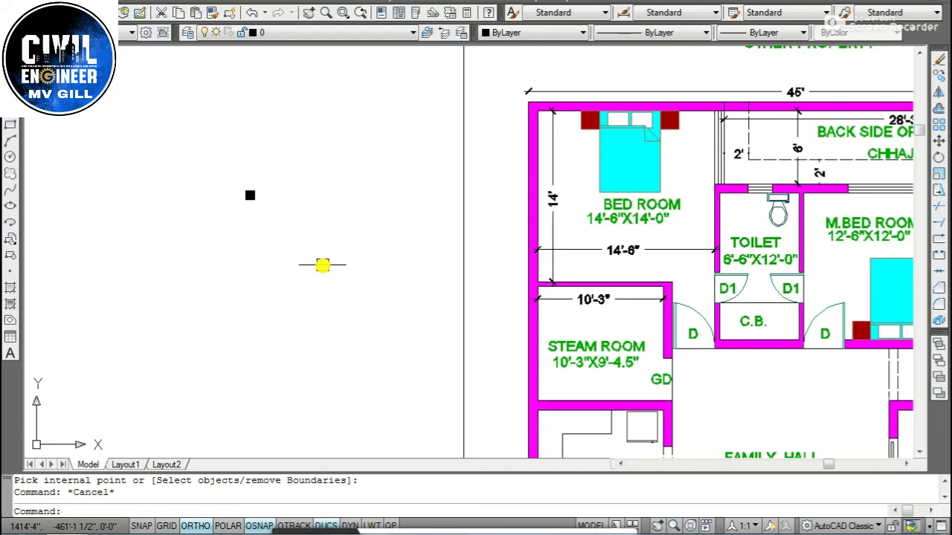
- Start the Copy command with the CO alias
type("co")
key("Return")
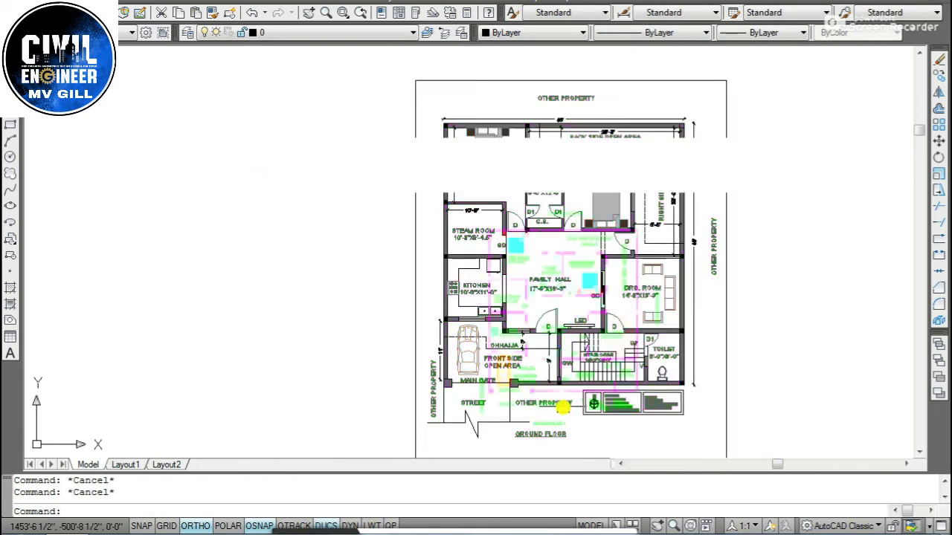
scroll(563, 406, "down", 2)
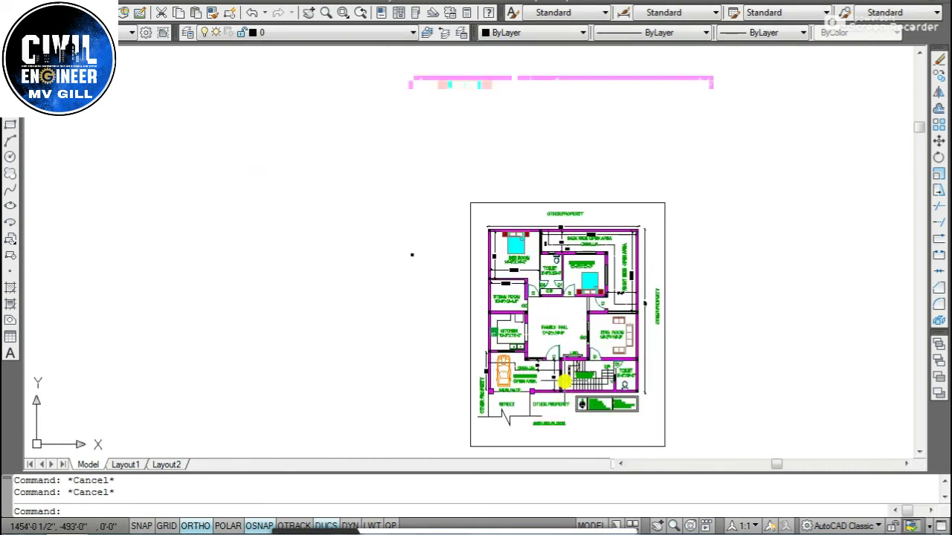
scroll(566, 381, "up", 5)
- Zoom in and out over the ground-floor plan and its legend to inspect the rooms
scroll(569, 392, "down", 2)
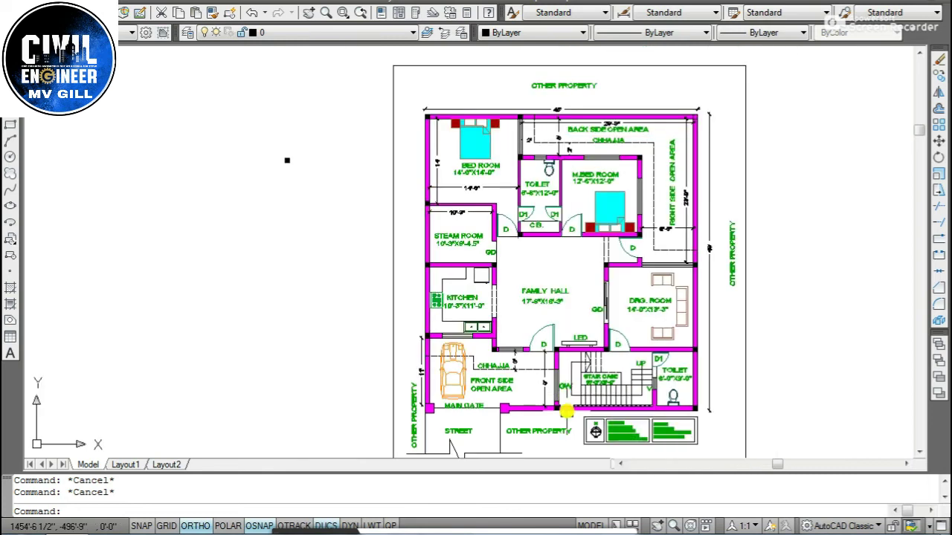
scroll(546, 425, "up", 3)
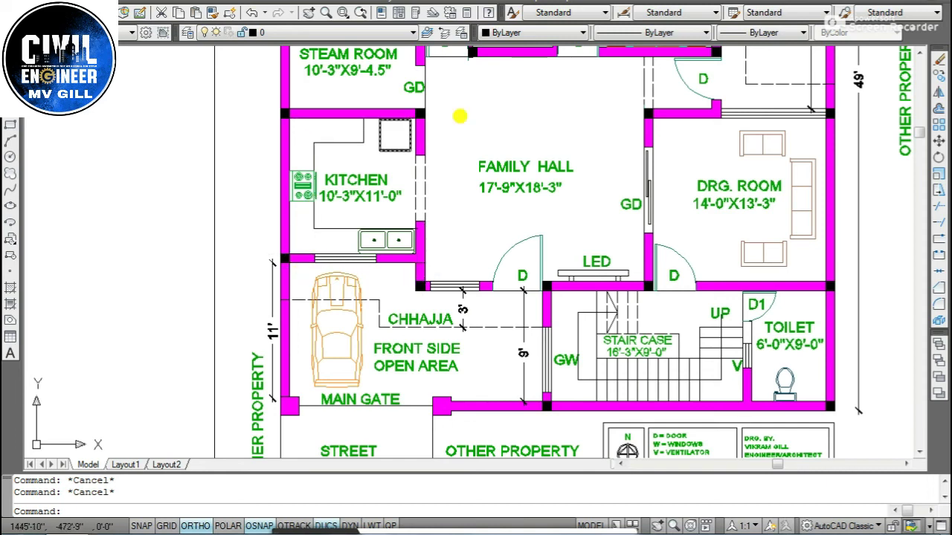
scroll(633, 251, "down", 5)
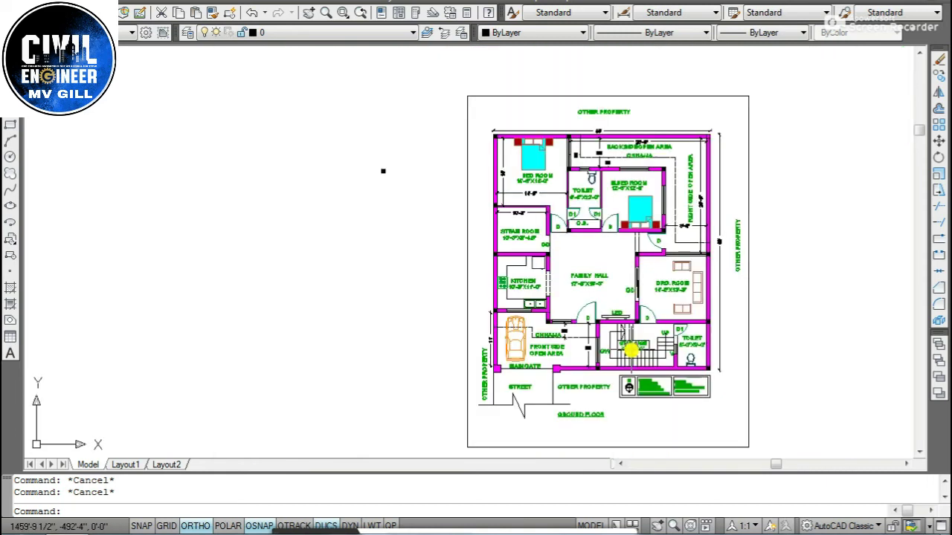
scroll(619, 182, "up", 4)
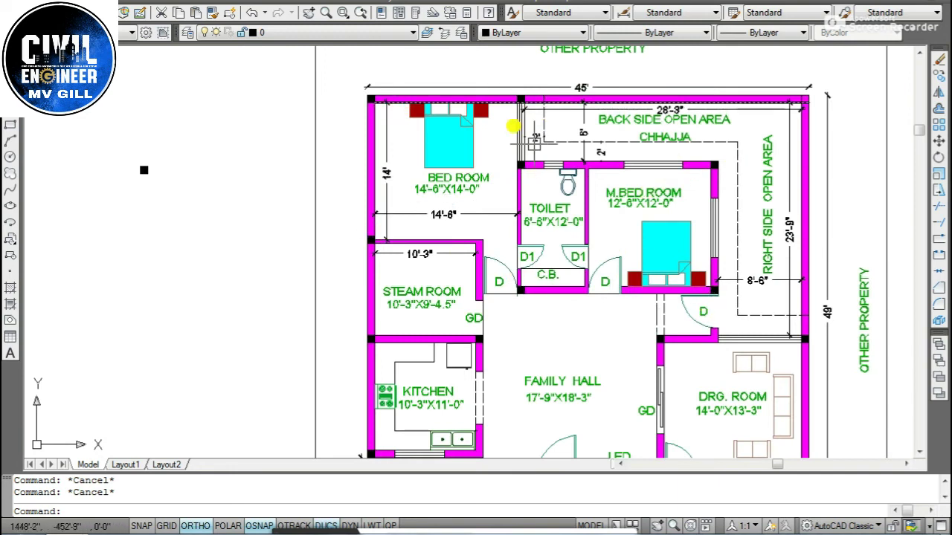
scroll(631, 272, "down", 2)
scroll(578, 191, "down", 3)
scroll(580, 237, "up", 3)
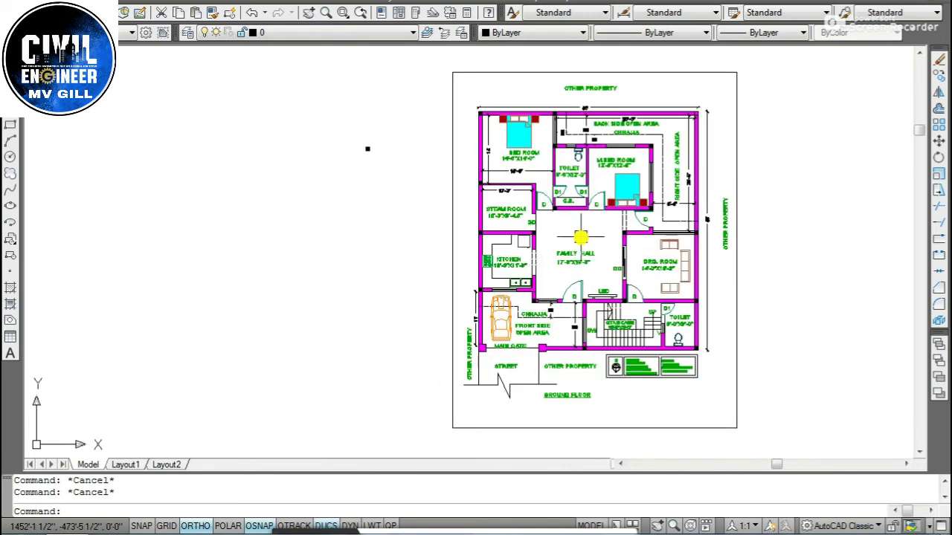
scroll(580, 238, "up", 1)
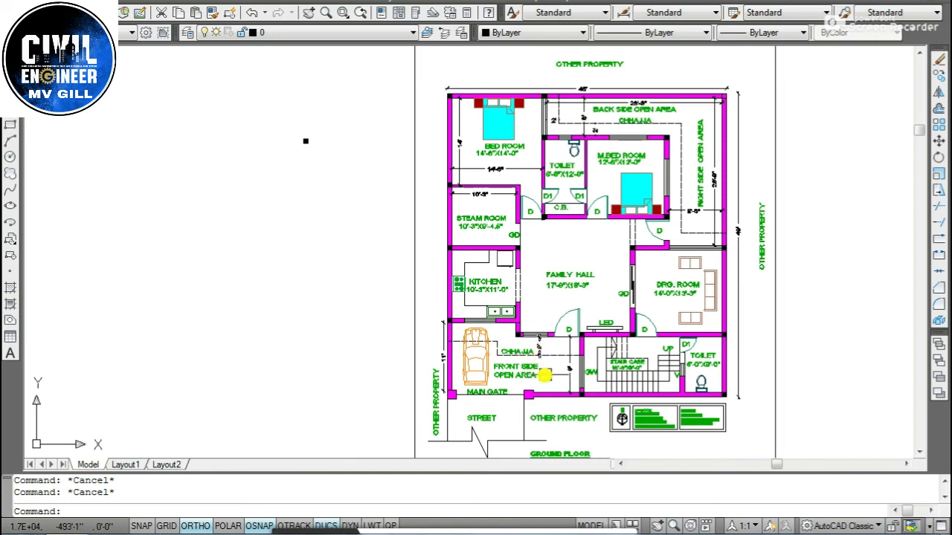
scroll(545, 374, "up", 3)
scroll(377, 414, "up", 2)
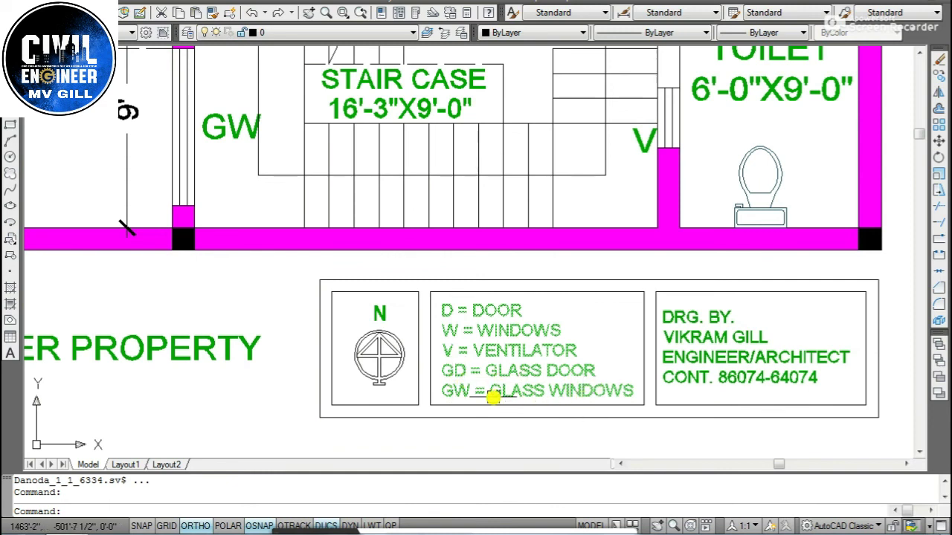
scroll(565, 417, "down", 4)
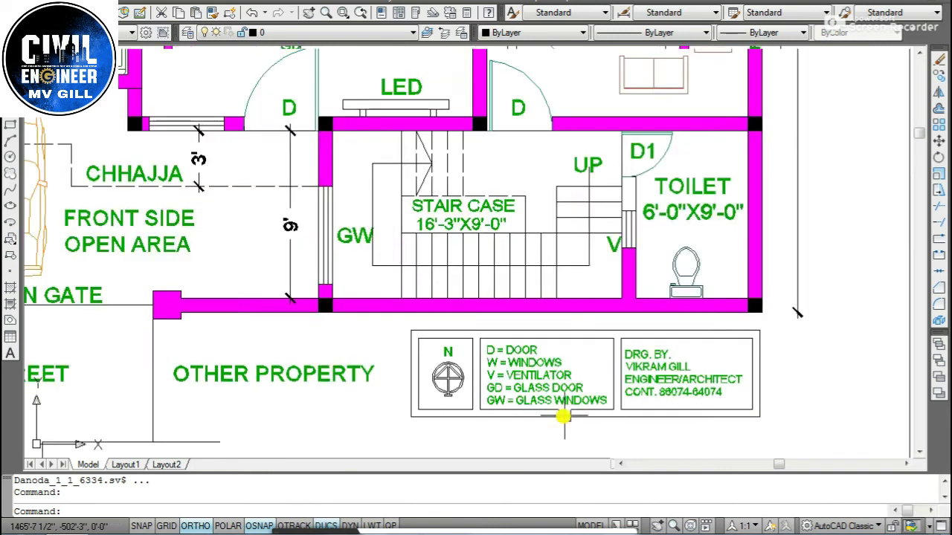
scroll(491, 386, "up", 2)
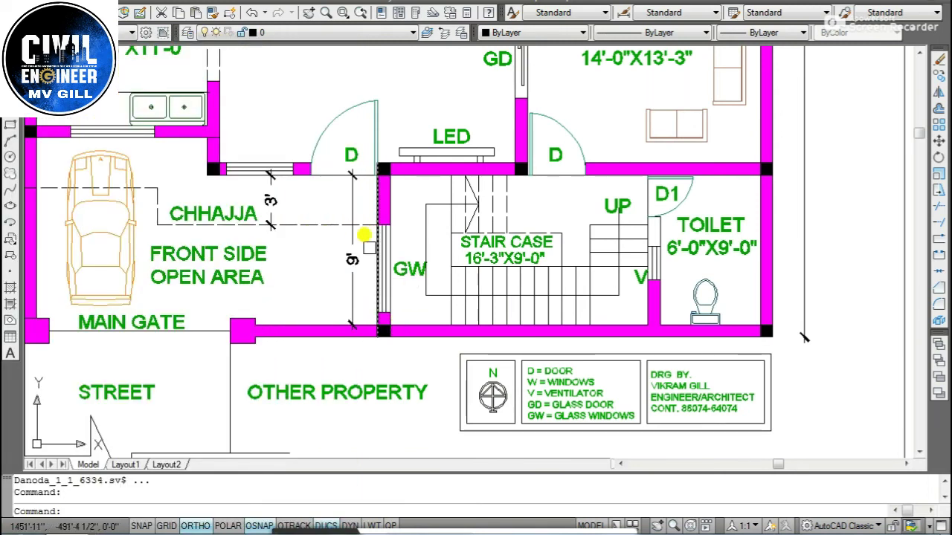
- Zoom across the drawing until the FIRST FLOOR plan fills the view
scroll(542, 290, "down", 5)
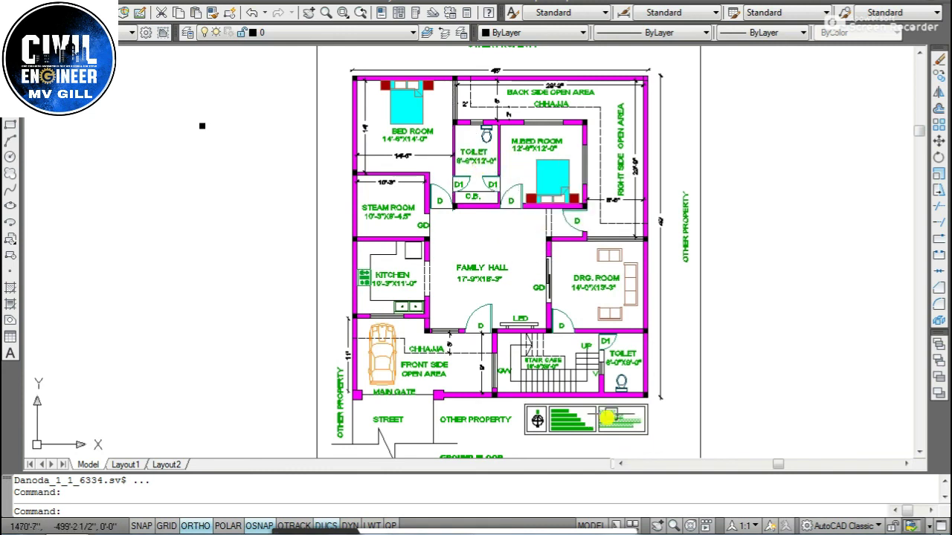
scroll(617, 393, "up", 2)
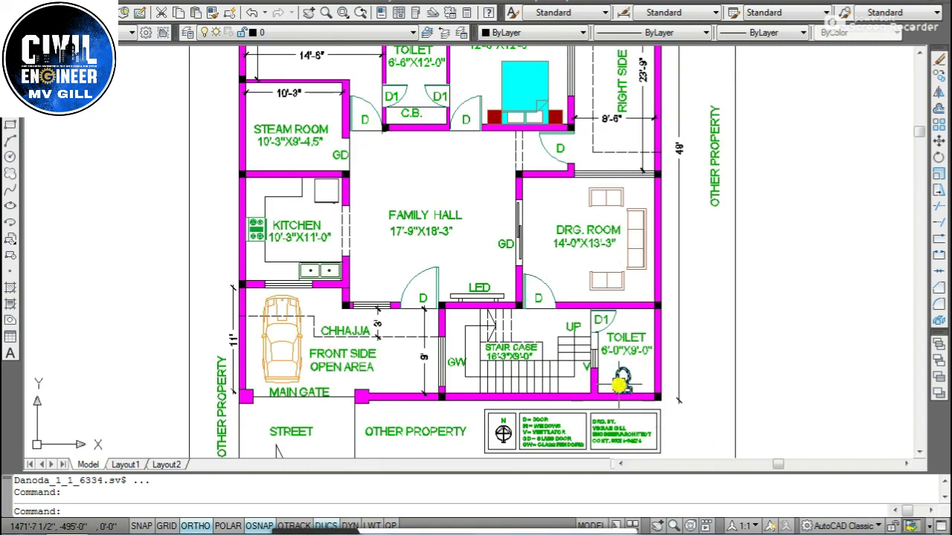
scroll(620, 385, "down", 2)
scroll(614, 275, "down", 5)
scroll(628, 273, "up", 4)
scroll(670, 305, "up", 3)
scroll(654, 312, "up", 2)
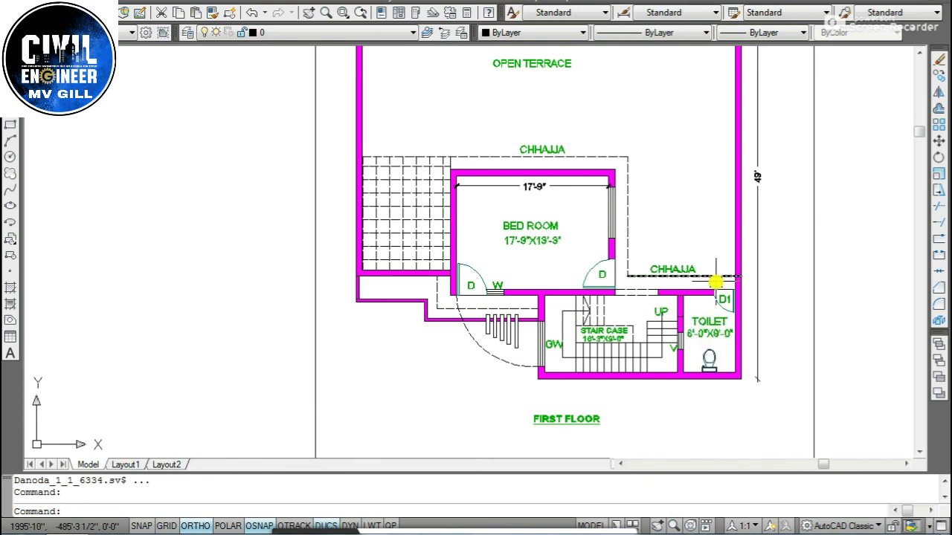
scroll(736, 301, "down", 5)
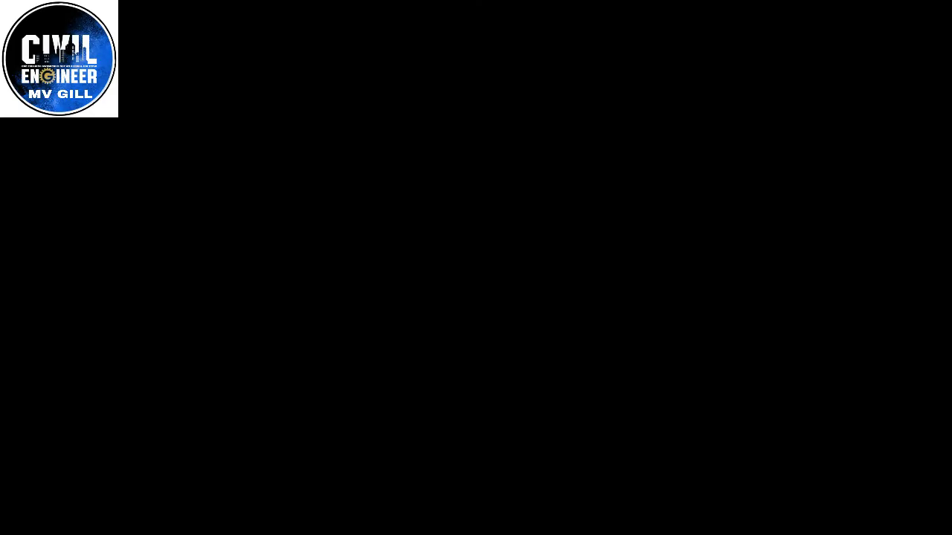